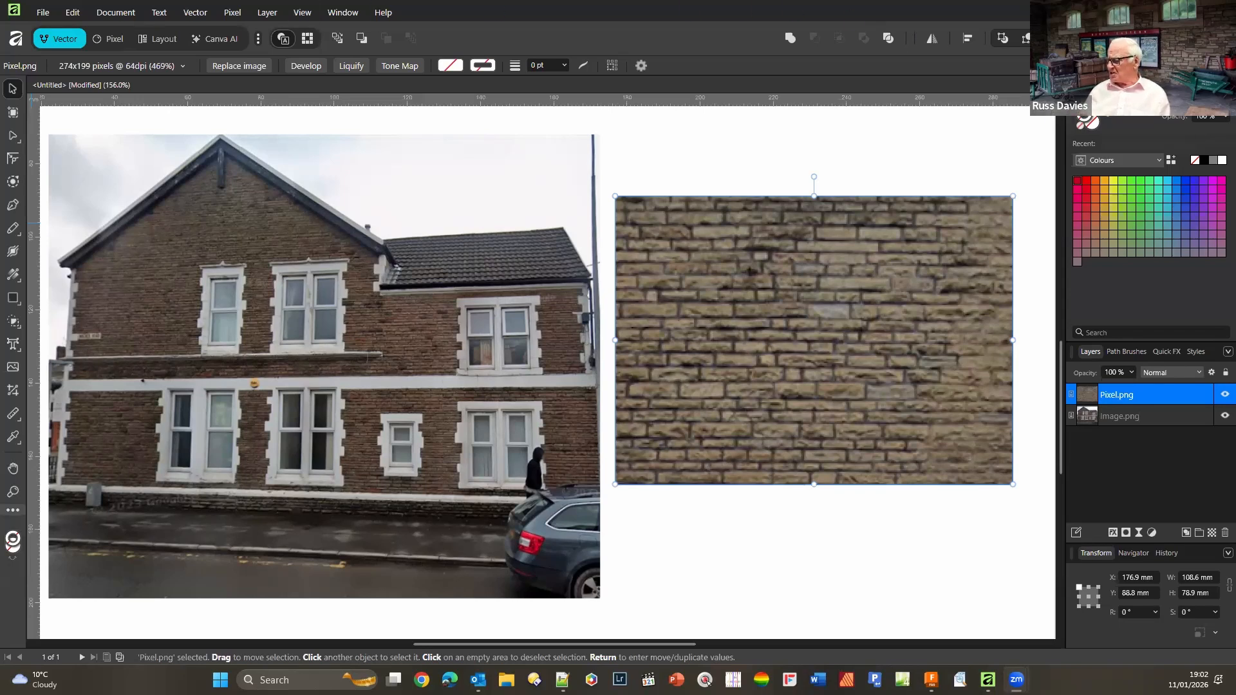
Switch to Autodesk Fusion and shift the sketch palette slightly inward beside the RandomWall Basic Sketch drawing
key("alt+Tab")
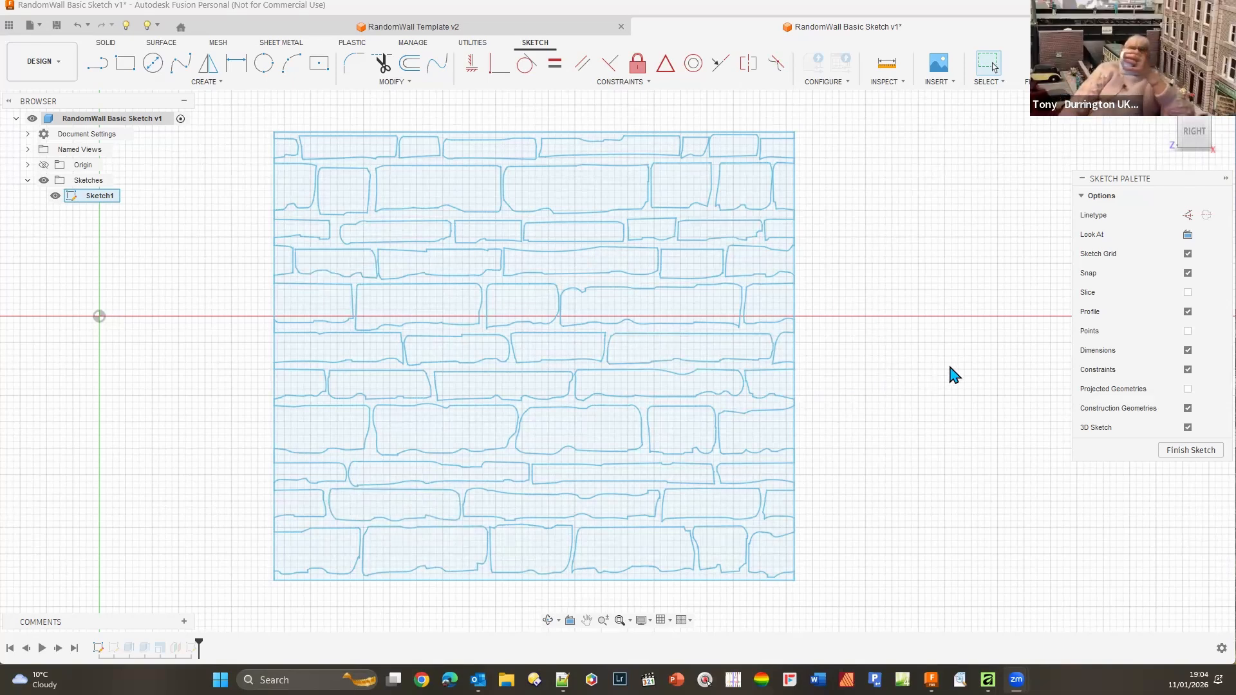
scroll(942, 366, "down", 2)
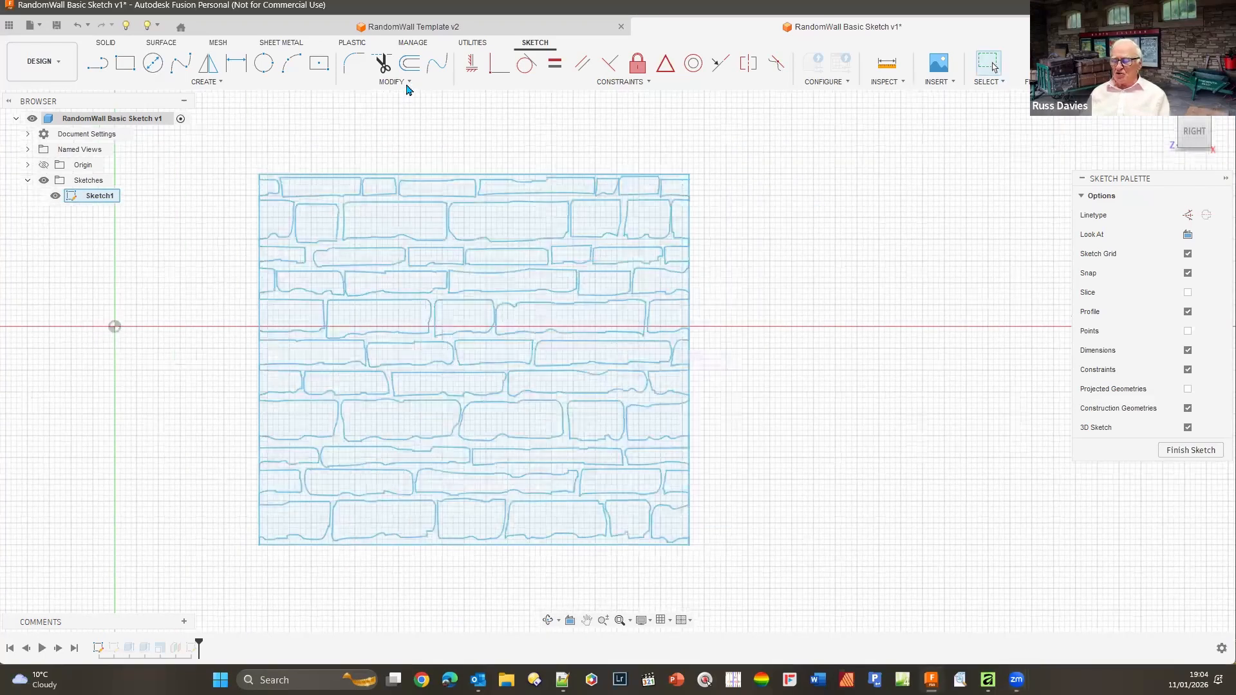
left_click(406, 86)
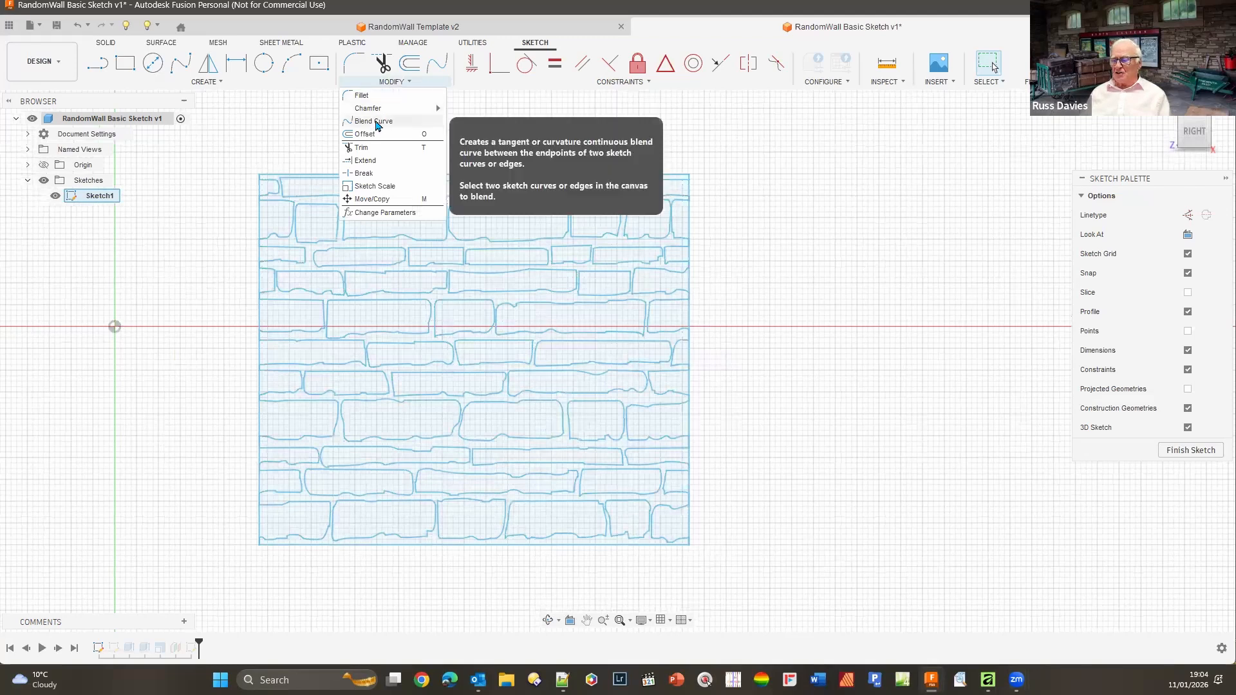
mouse_move(391, 108)
left_click(302, 129)
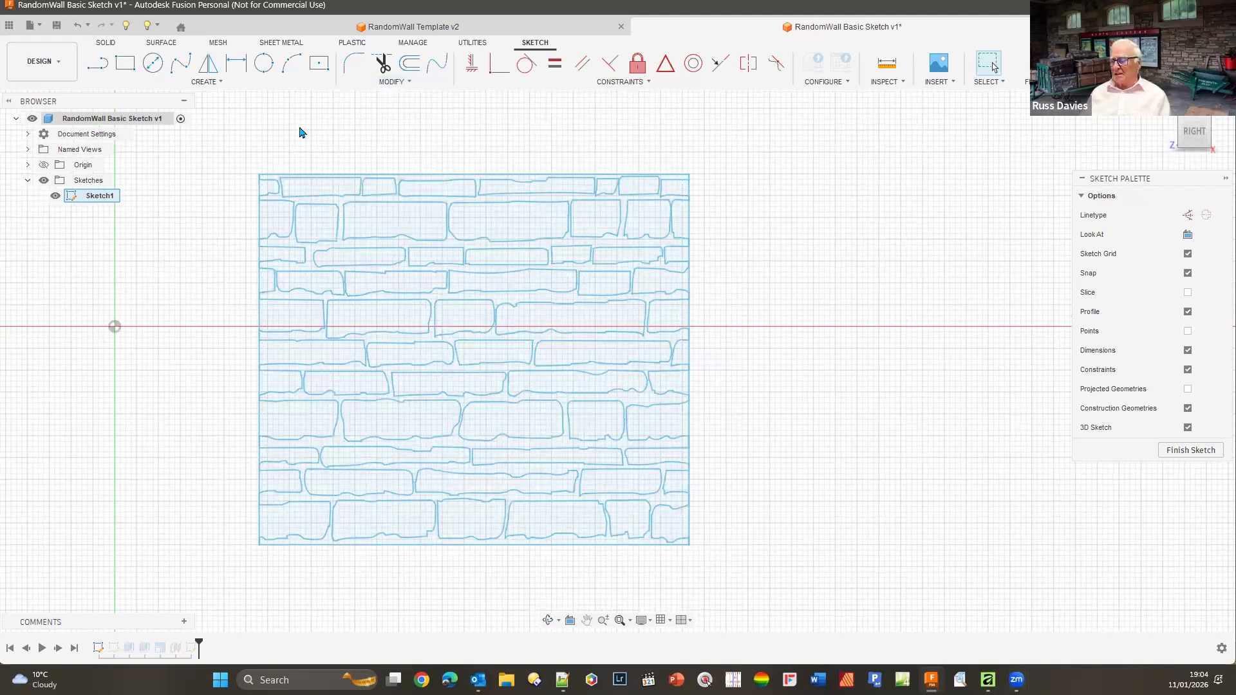
left_click_drag(1146, 182, 1108, 186)
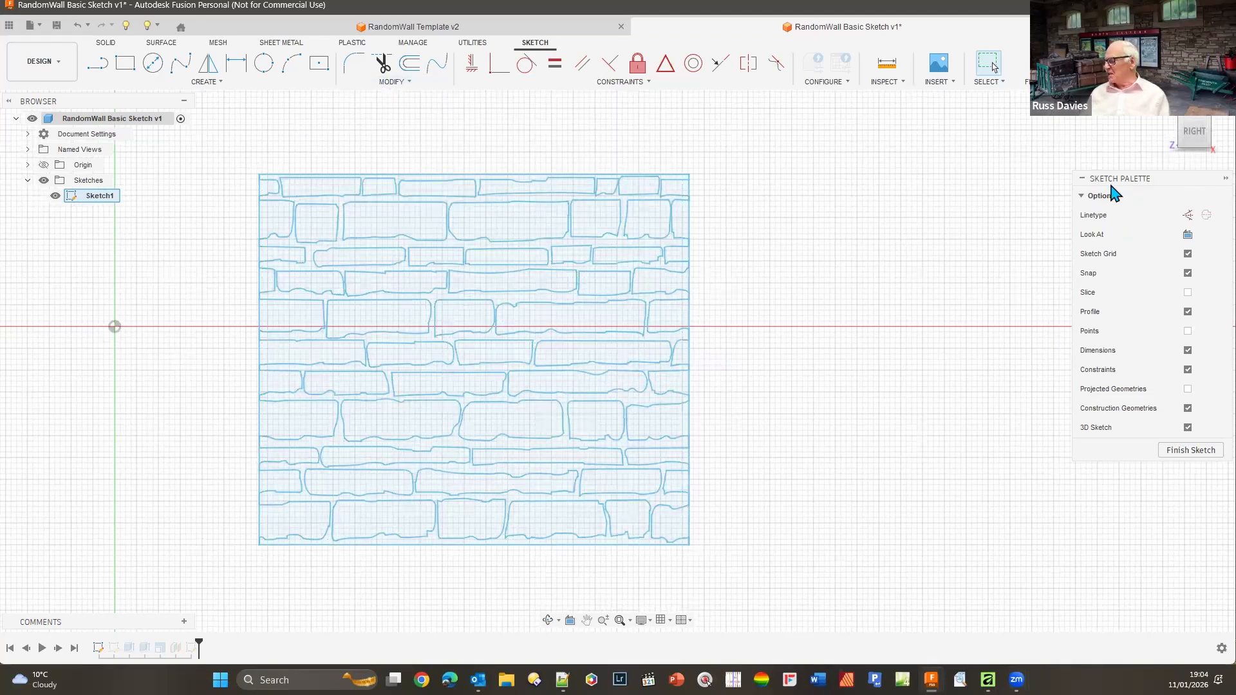
Try Sketch Scale with the entire stone-wall outline of Sketch1 selected, and finish the sketch without applying it
left_click(394, 81)
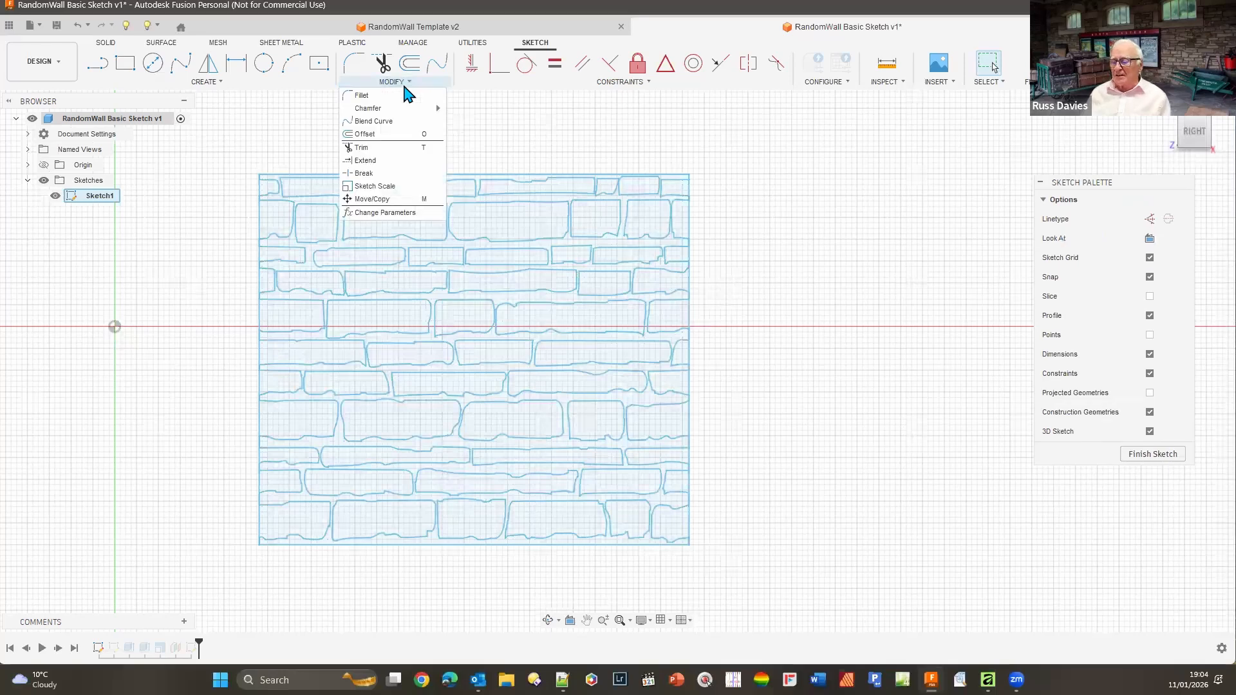
left_click(208, 86)
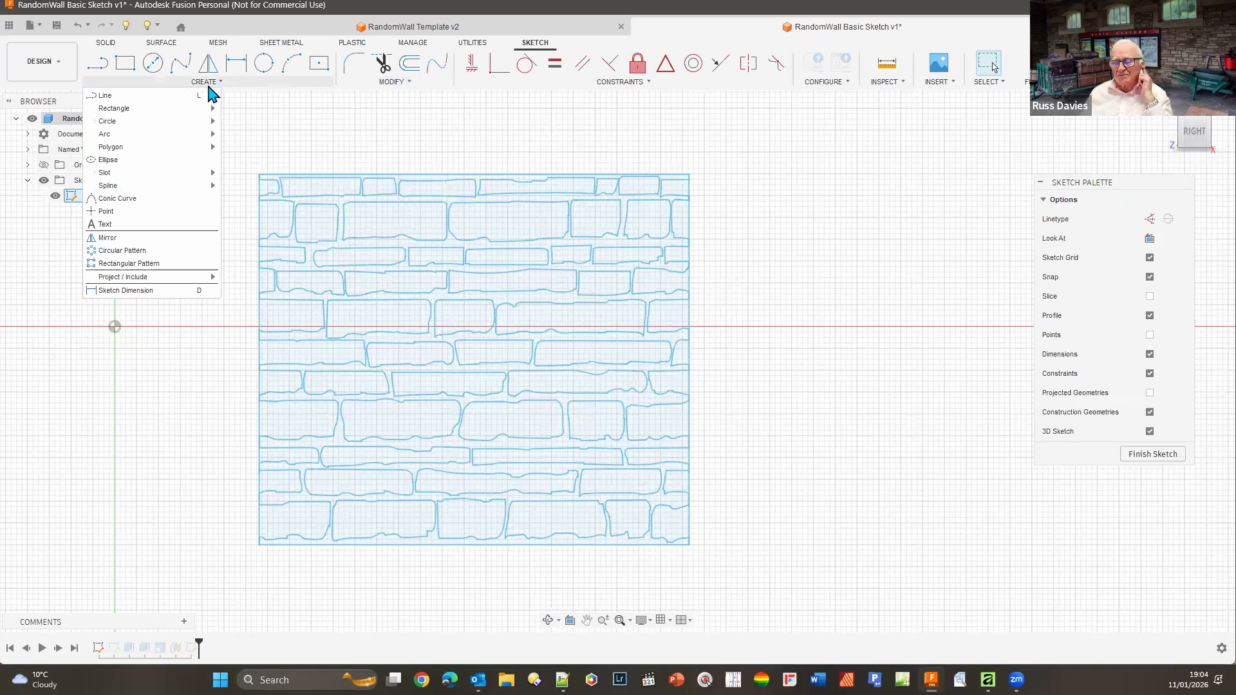
left_click(410, 83)
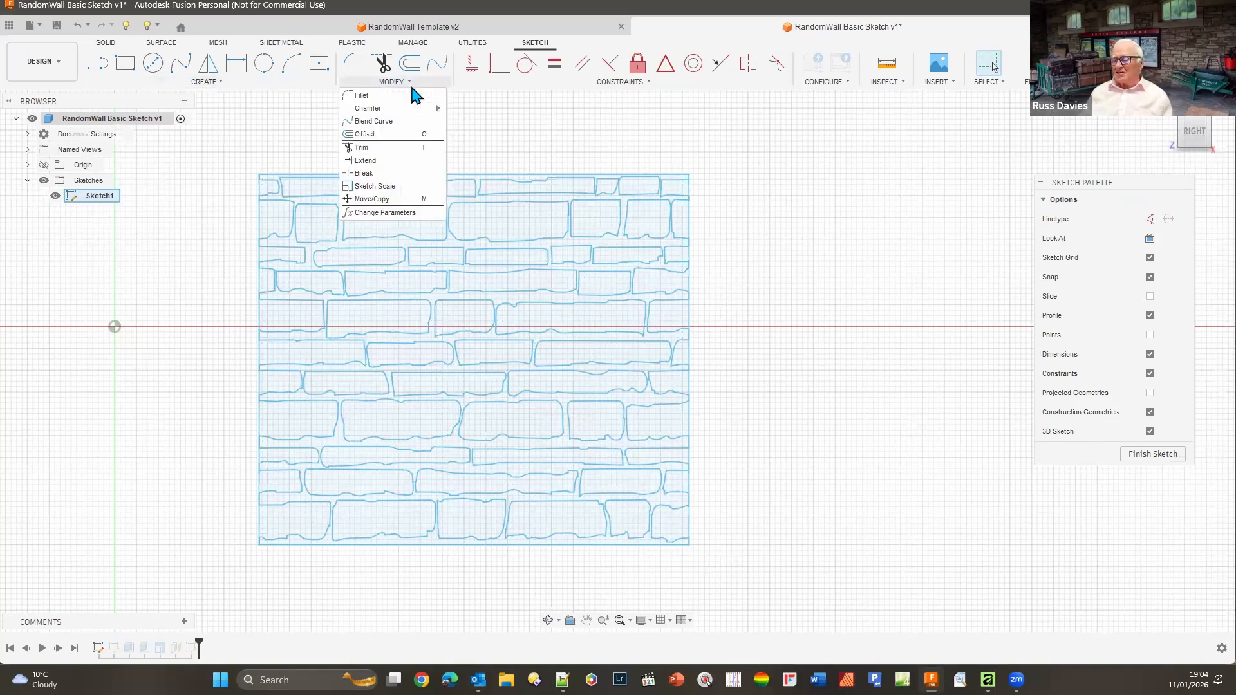
left_click(375, 189)
mouse_move(210, 160)
left_mouse_down()
mouse_move(309, 289)
mouse_move(774, 597)
mouse_move(764, 581)
left_mouse_up()
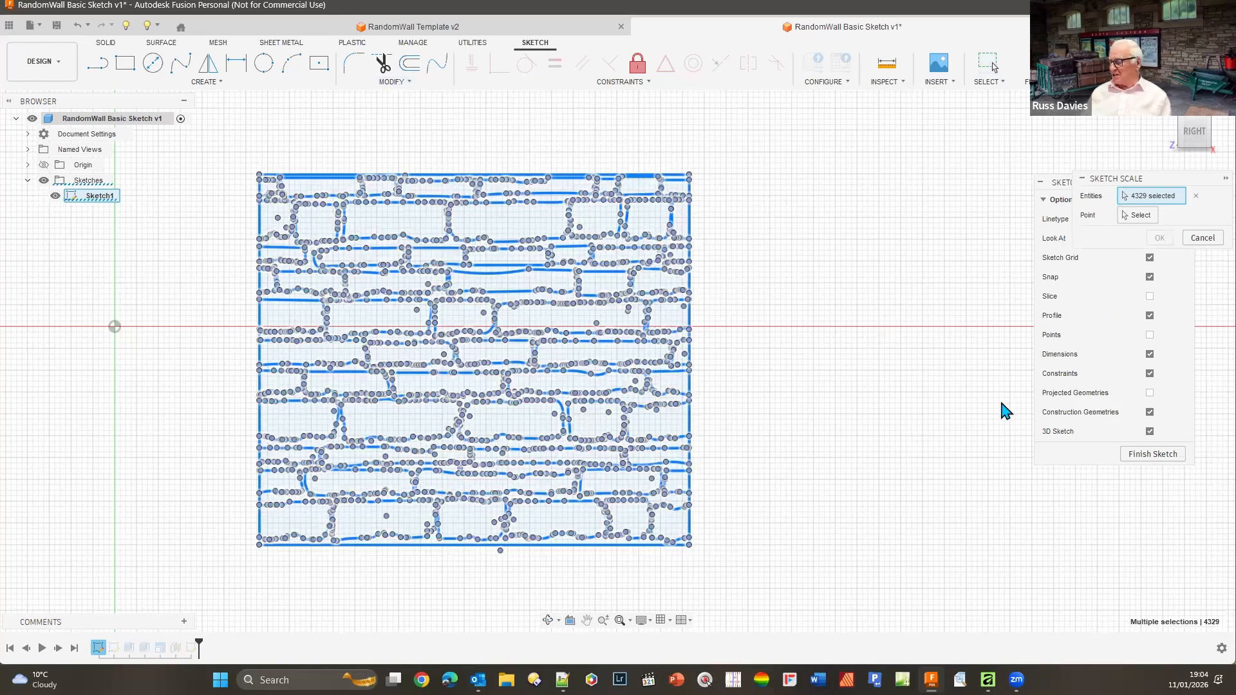
left_click(1127, 454)
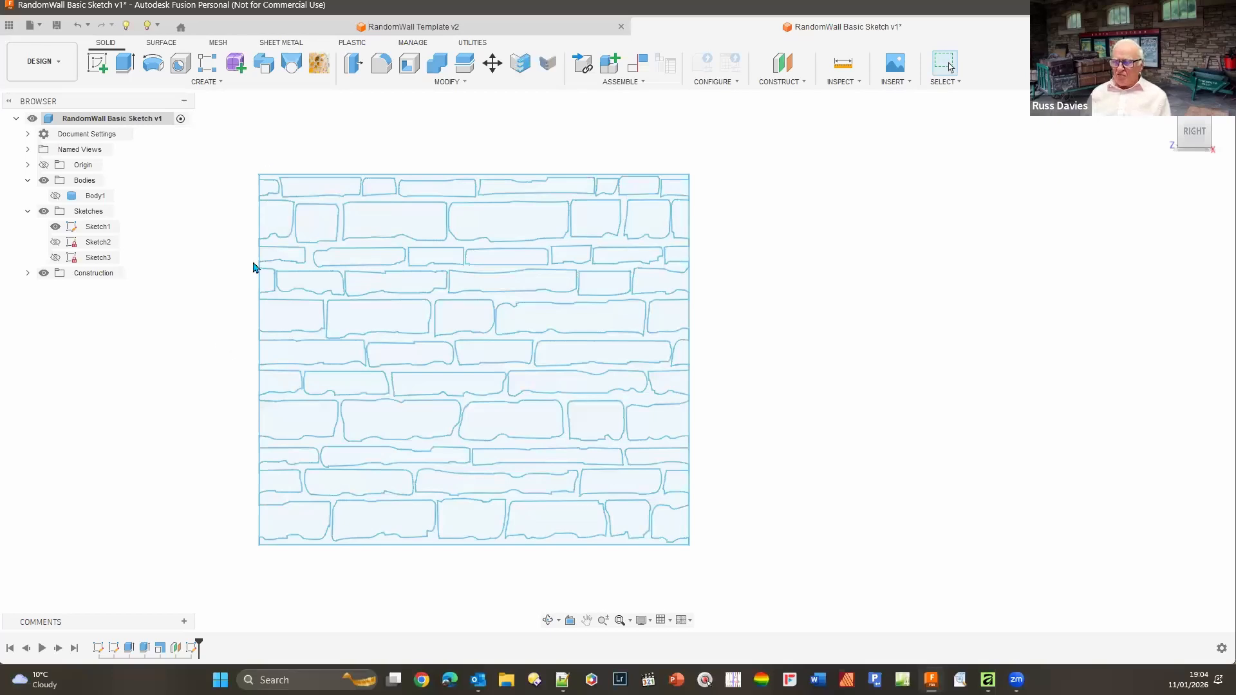
Open the RandomWall Template v2 document and examine its stone wall body and the sketches in front of it from several angles
left_click(438, 29)
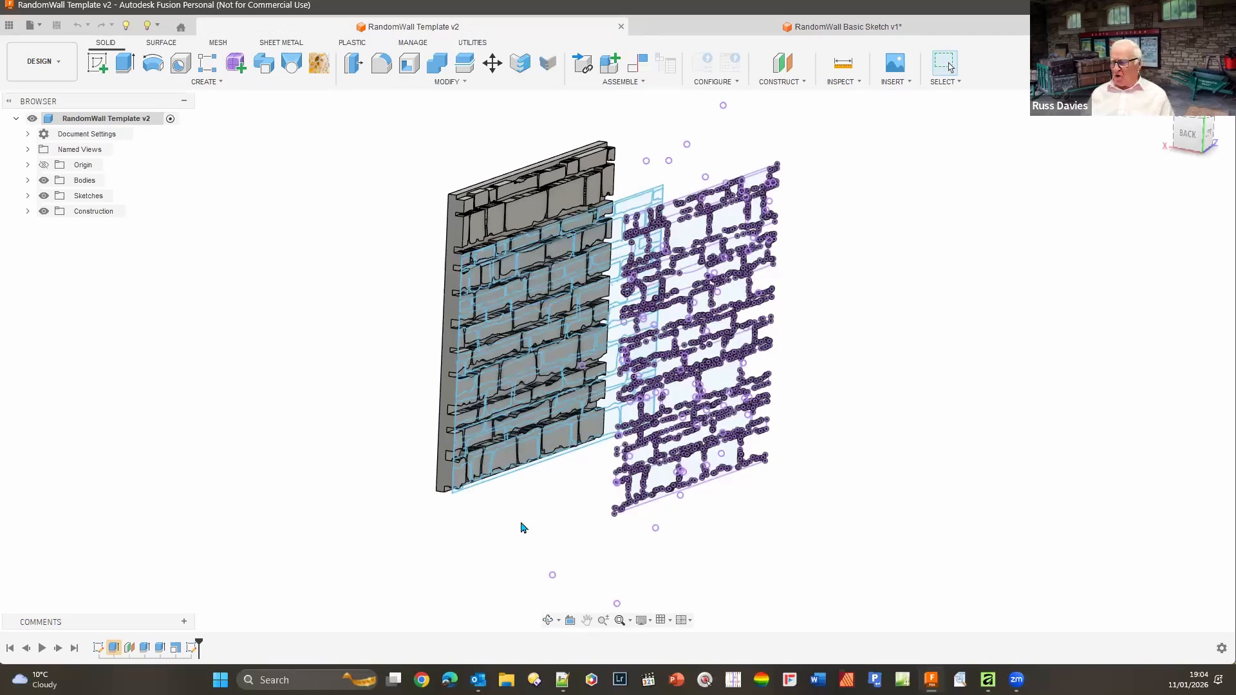
middle_click_drag(559, 556, 572, 537, "shift")
middle_click_drag(432, 489, 431, 482, "shift")
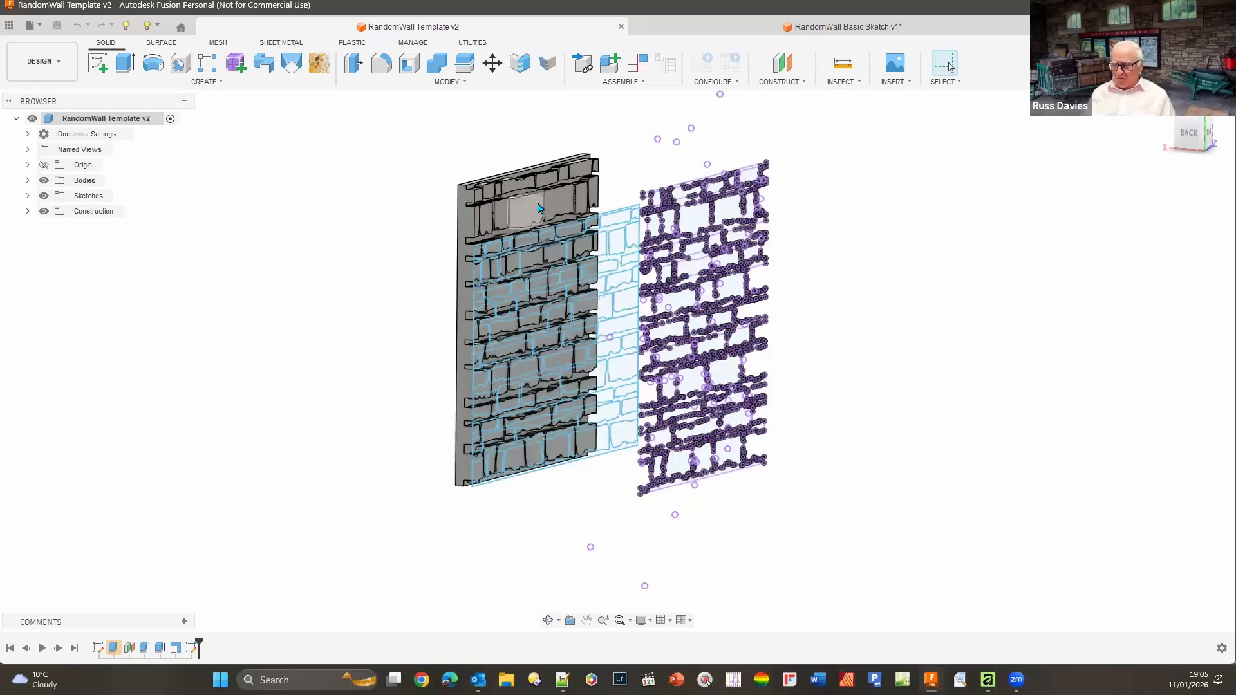
middle_click_drag(380, 320, 509, 183, "shift")
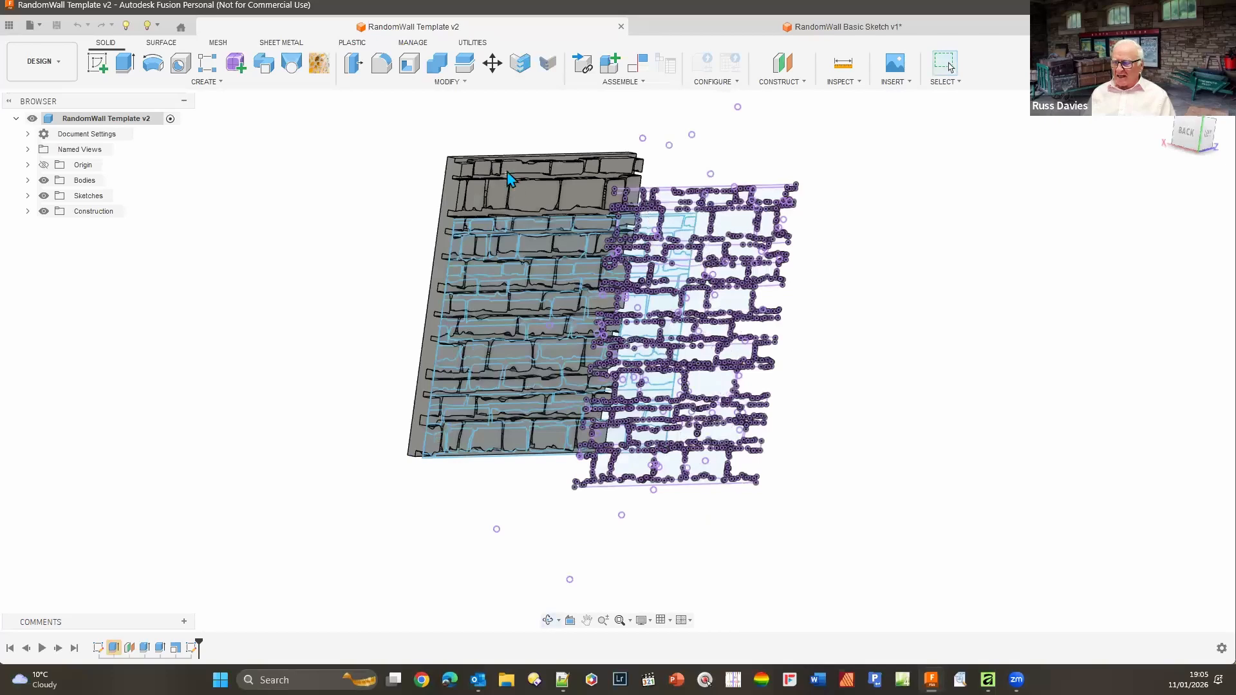
middle_click_drag(402, 153, 214, 198)
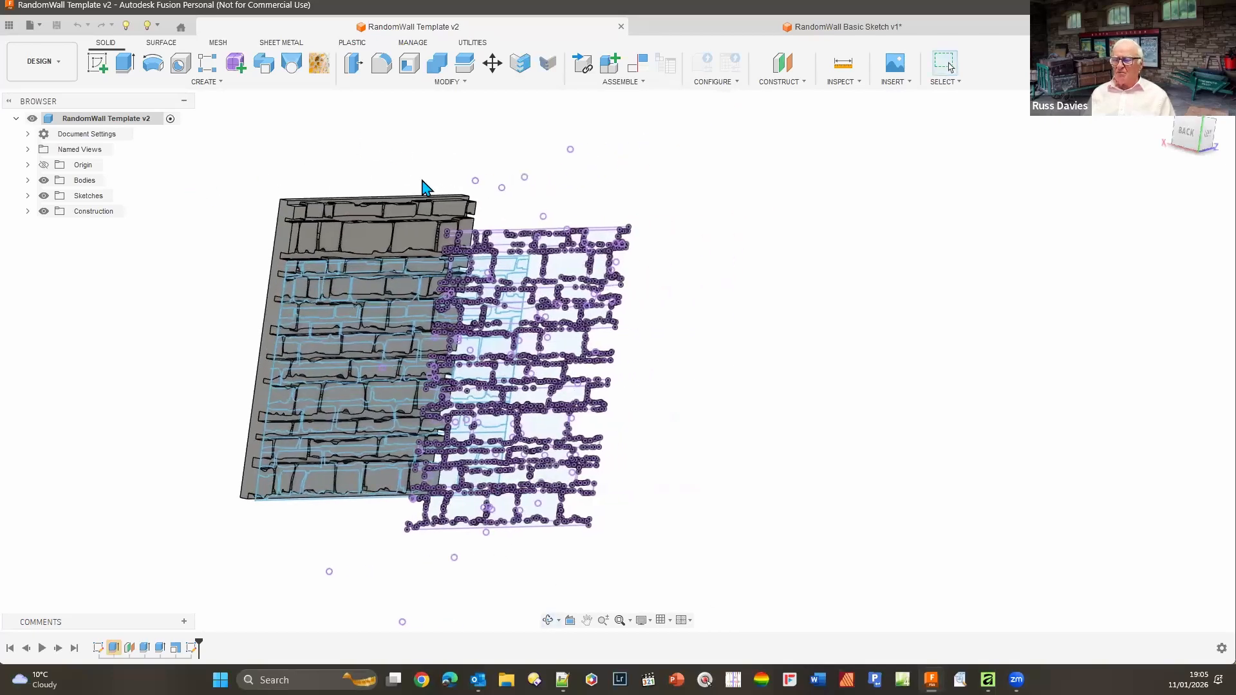
Hide all sketches and try a non-uniform Scale on the stone wall body
left_click(44, 196)
left_click_drag(183, 167, 585, 529)
left_click(444, 82)
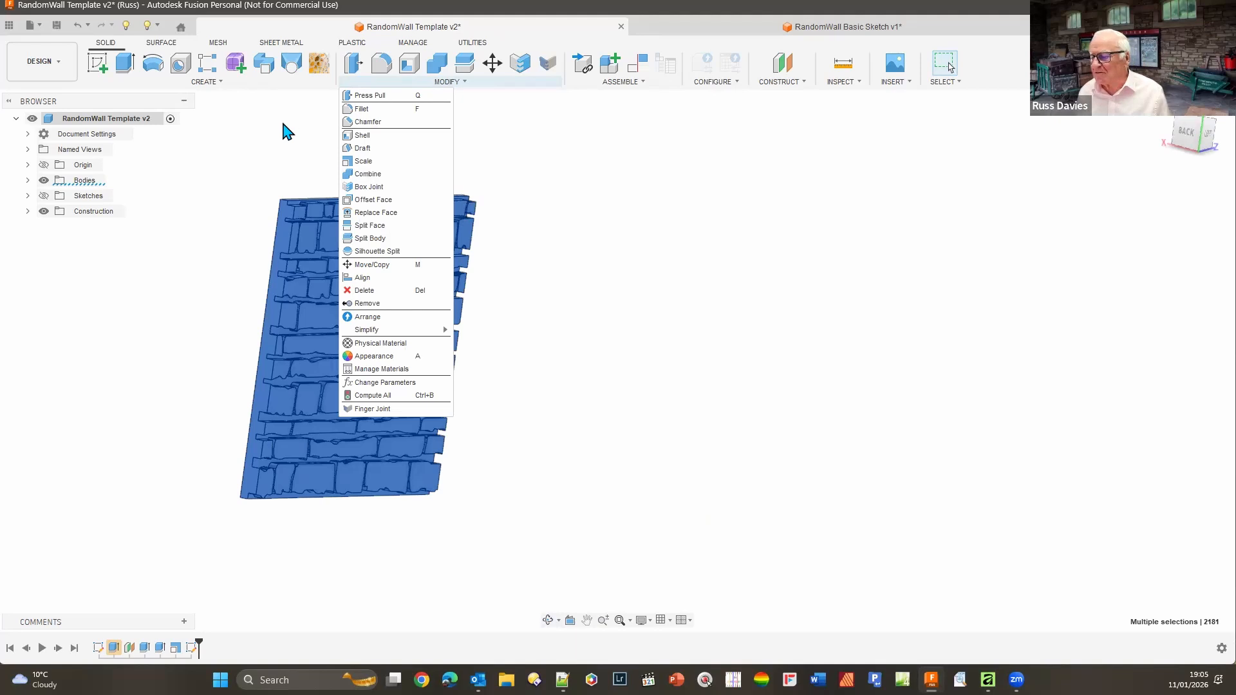
left_click(225, 83)
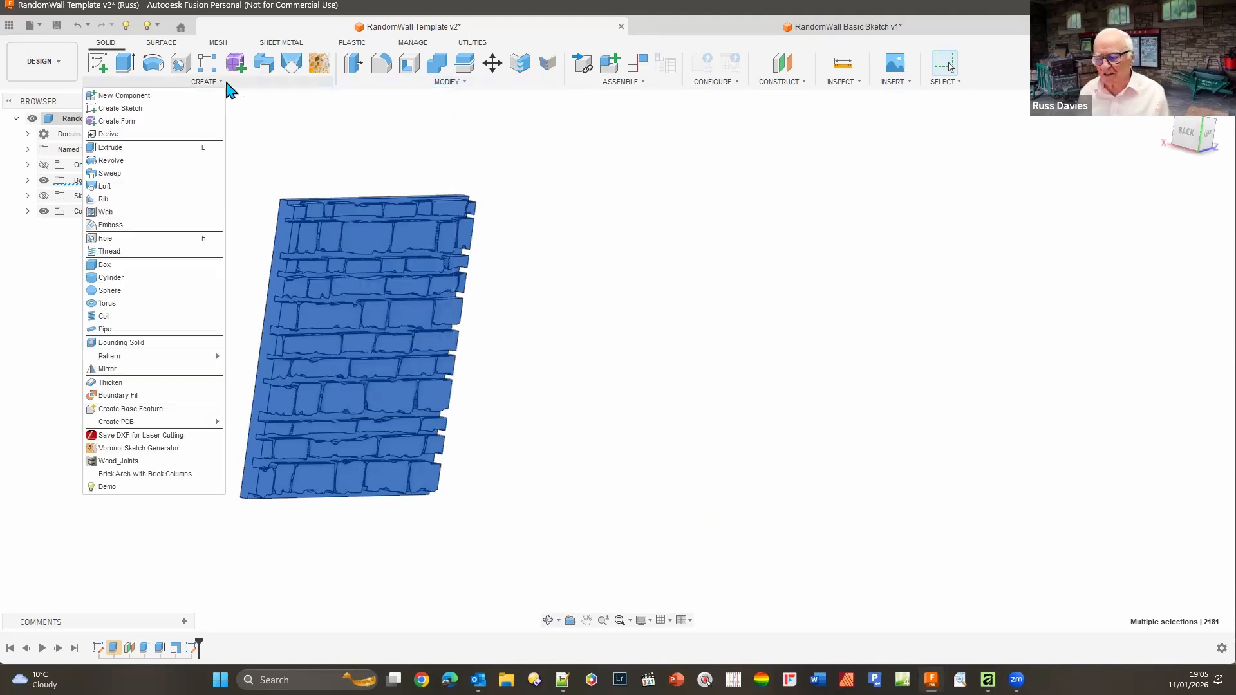
left_click(449, 83)
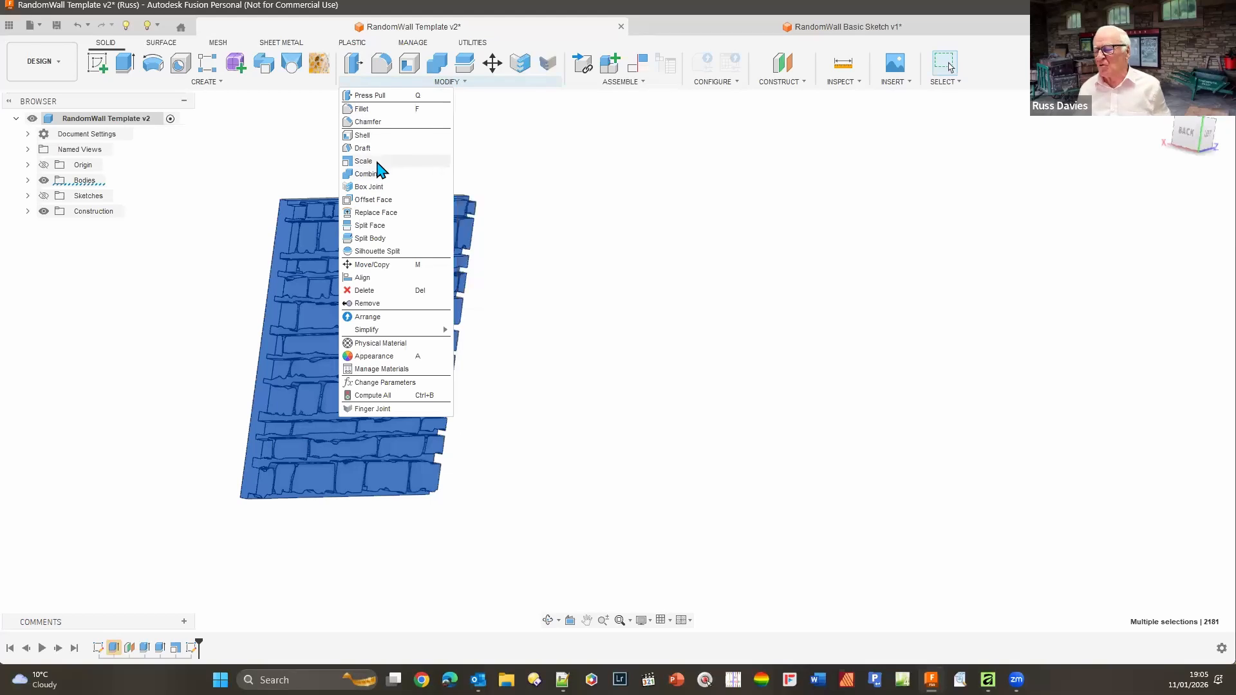
key("Escape")
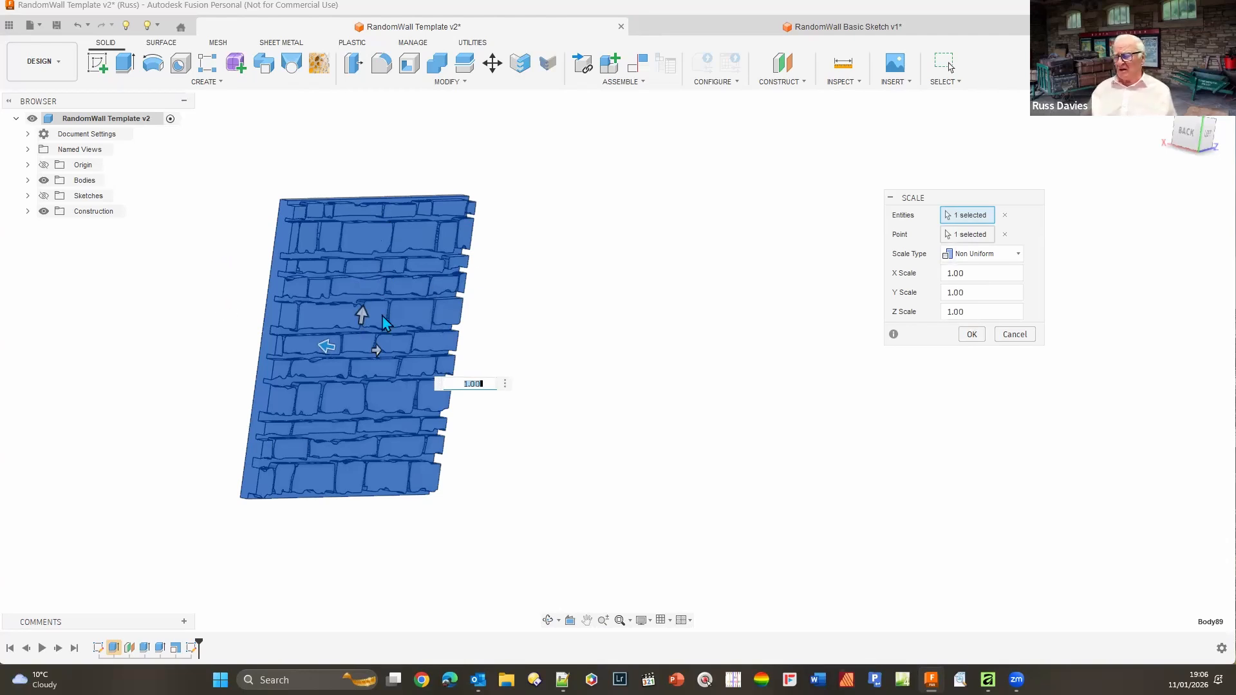
left_click(1014, 334)
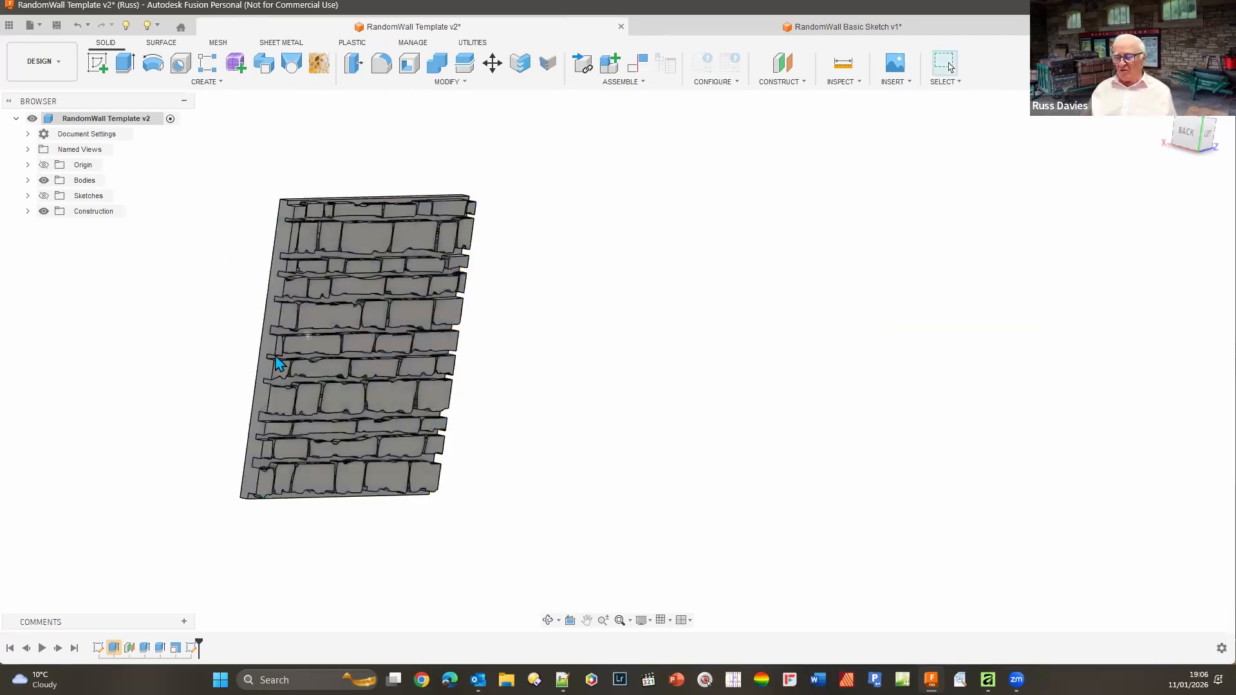
Turn the sketches back on and hide Sketch8 so that only the RandomStoneWall sketch is displayed with the wall
left_click(27, 197)
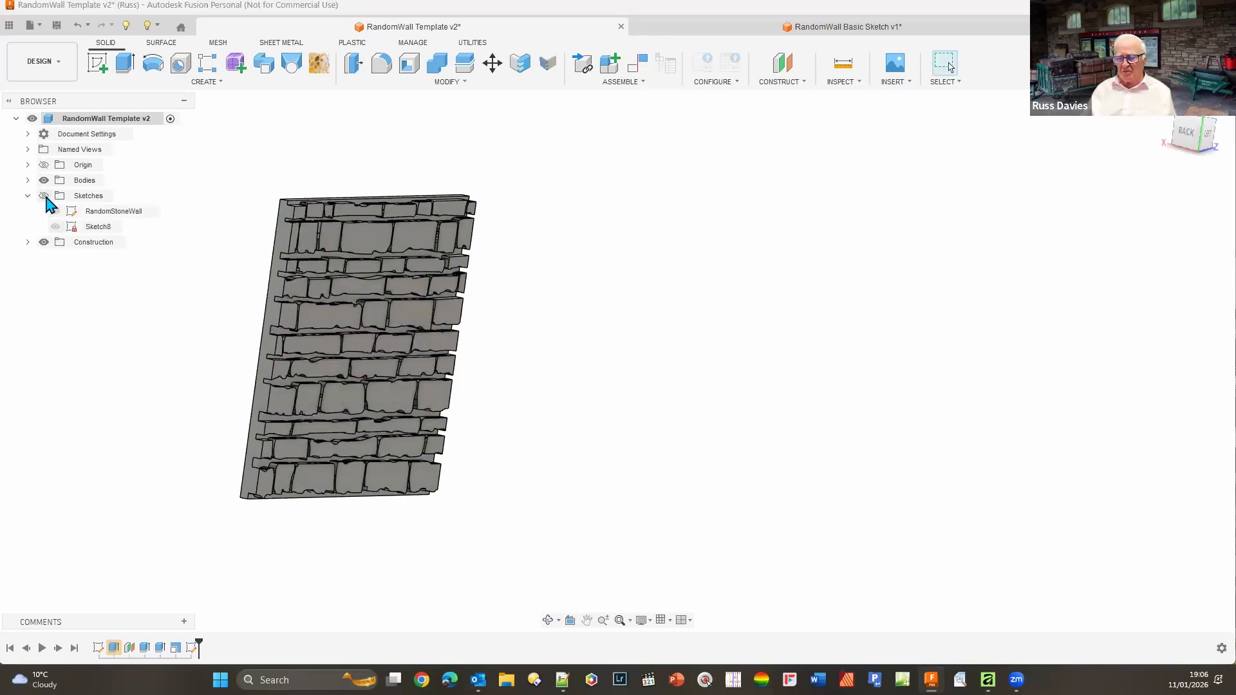
left_click(44, 195)
left_click(56, 227)
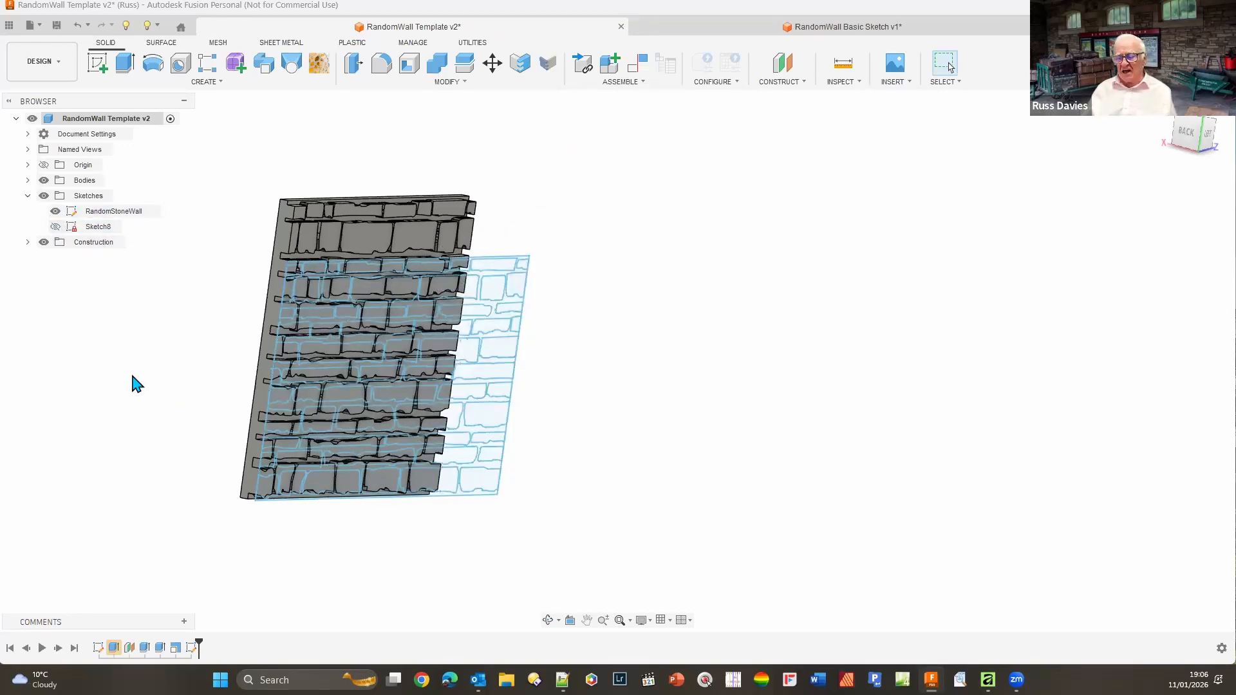
left_click(56, 226)
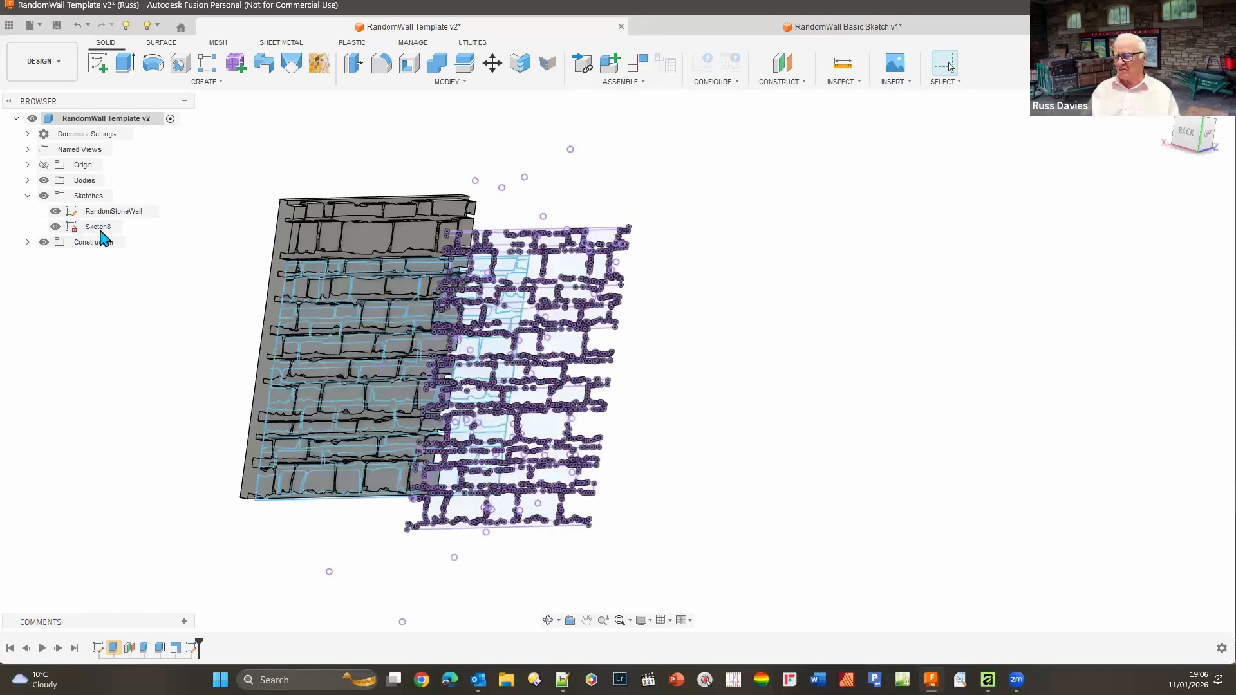
left_click(56, 227)
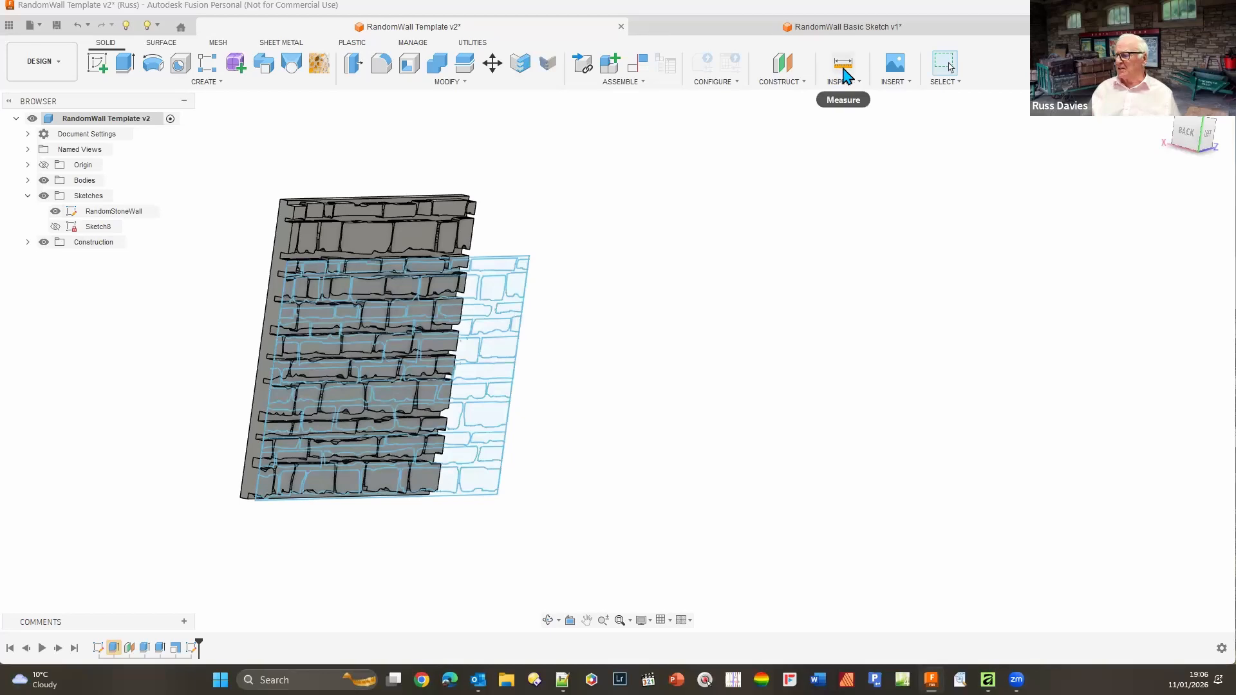
Create an offset construction plane 15.224 mm in front of the face of a large stone in the wall's second course
left_click(781, 84)
left_click(770, 96)
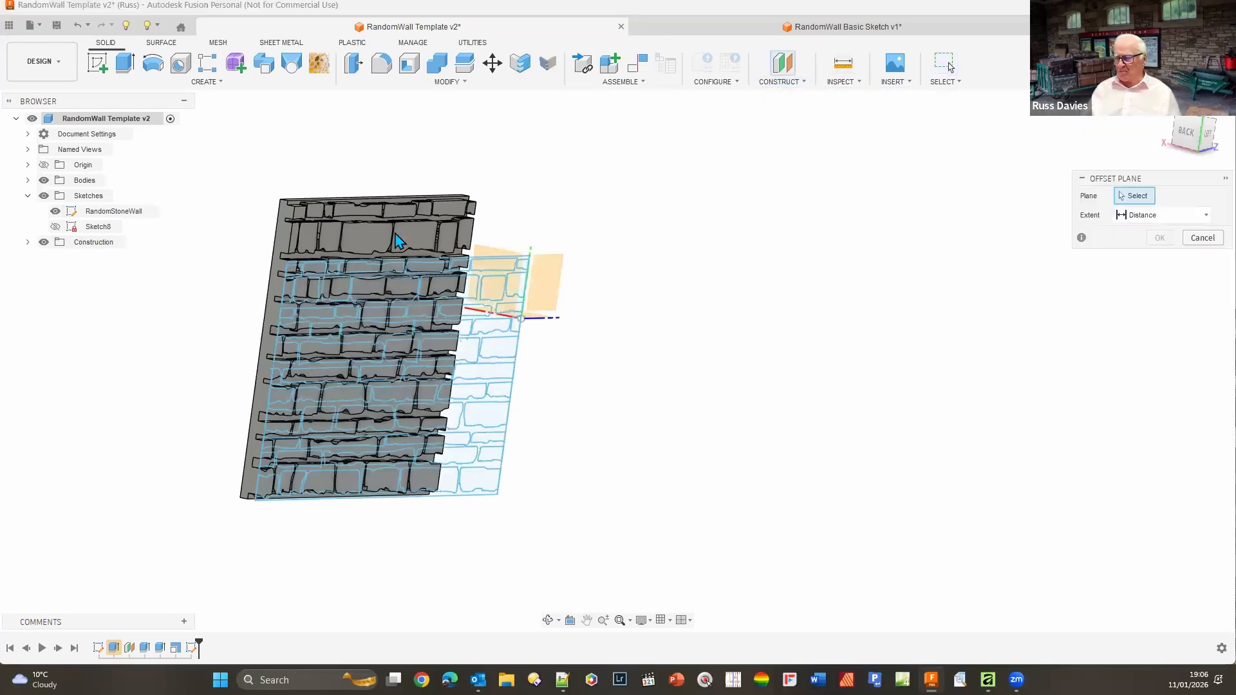
left_click(422, 237)
left_click_drag(425, 238, 655, 297)
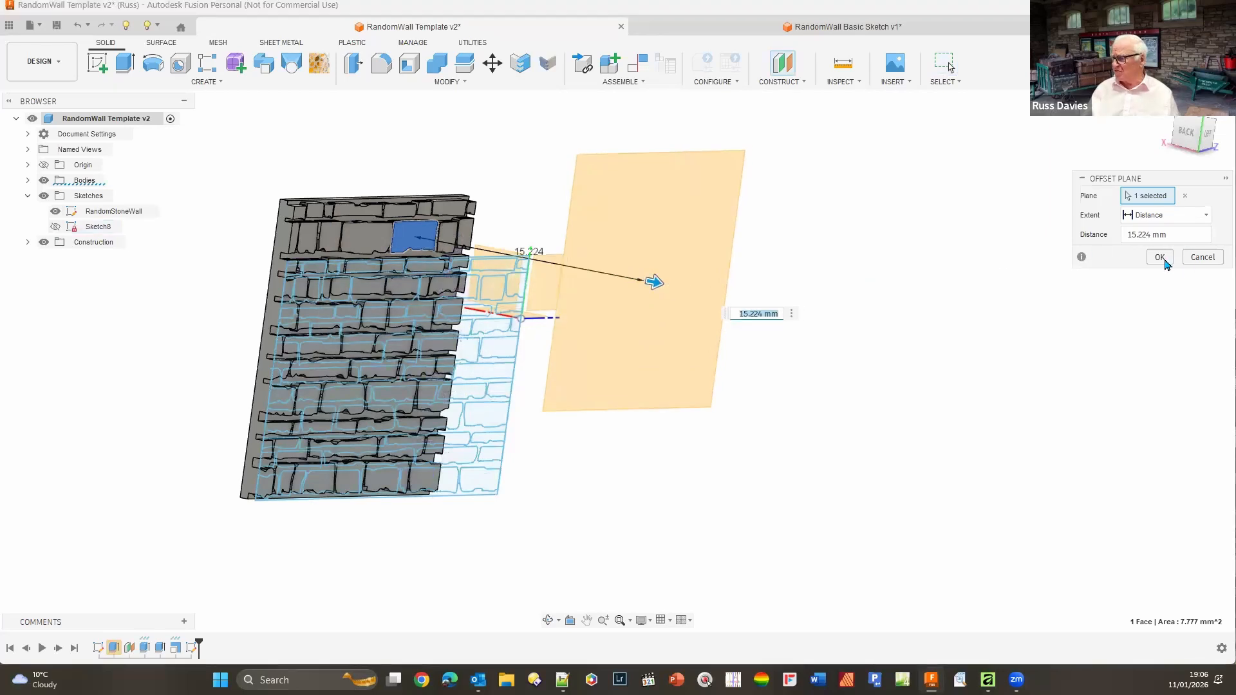
left_click(1159, 257)
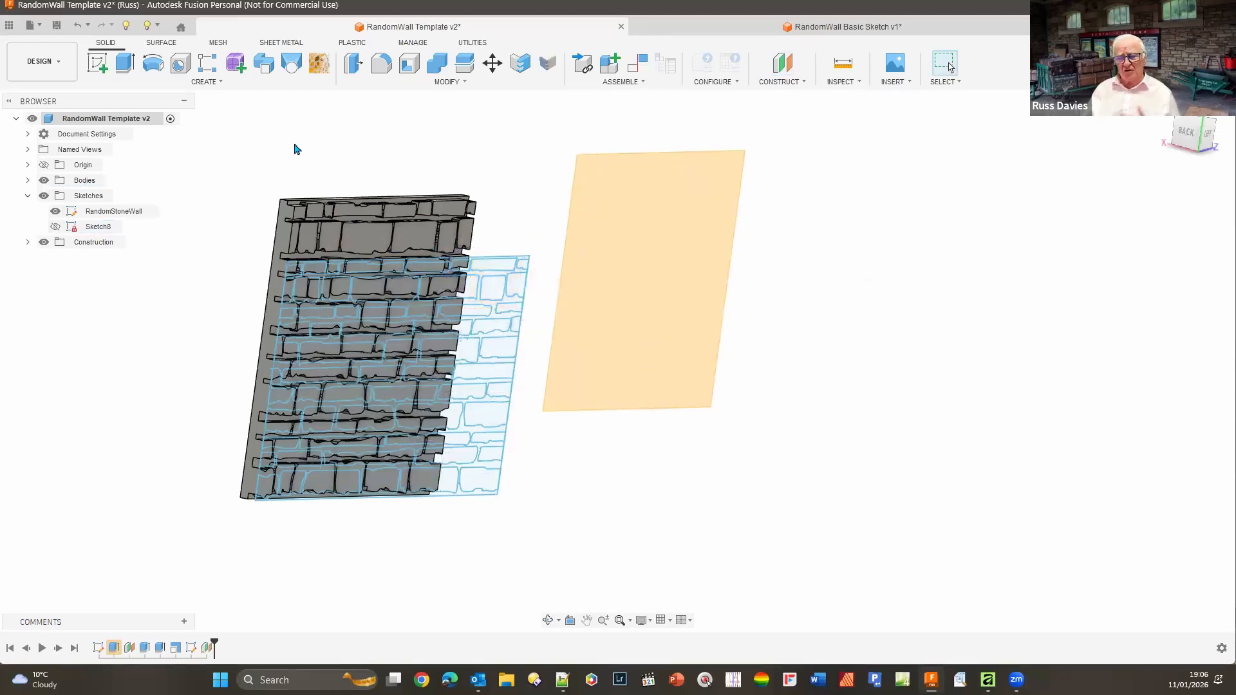
Create a sketch on the new offset plane and finish it without drawing anything
left_click(206, 82)
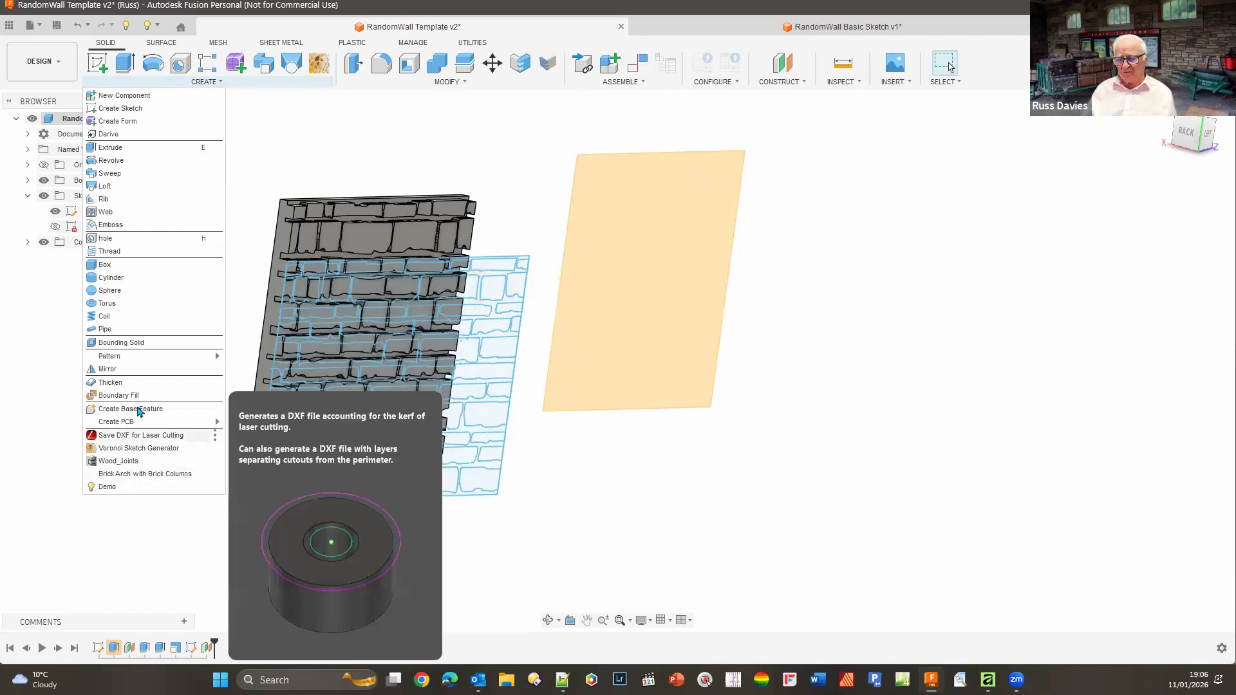
left_click(629, 222)
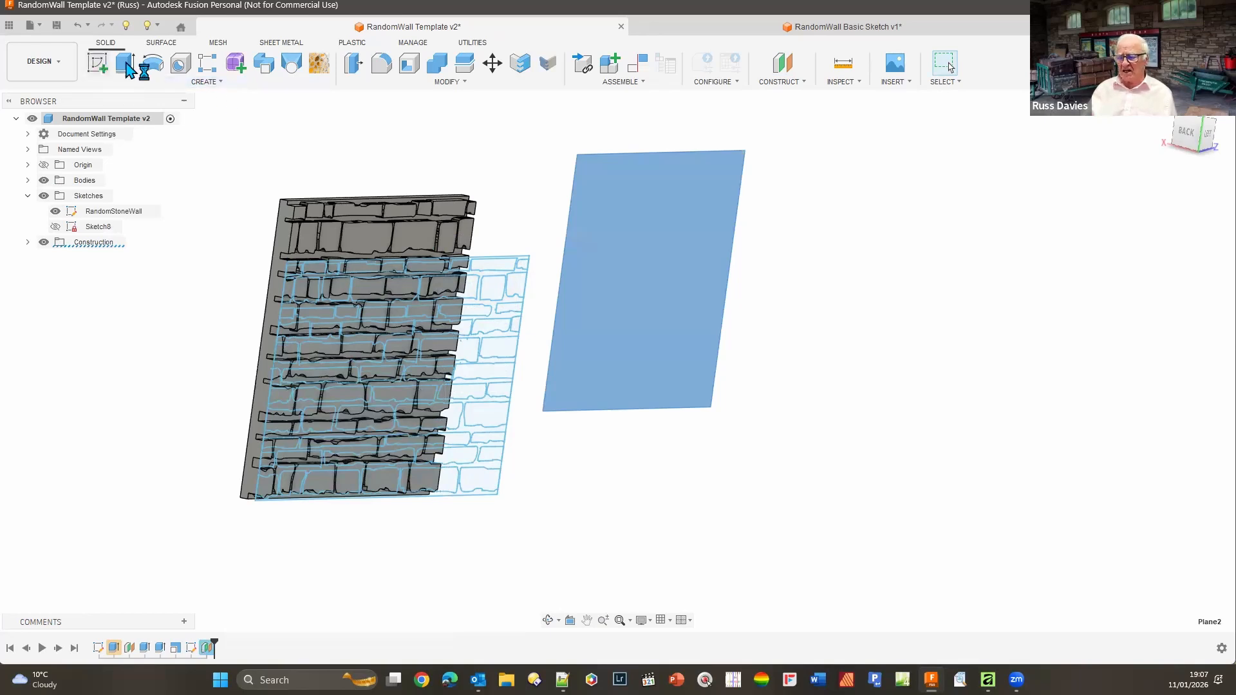
left_click(103, 67)
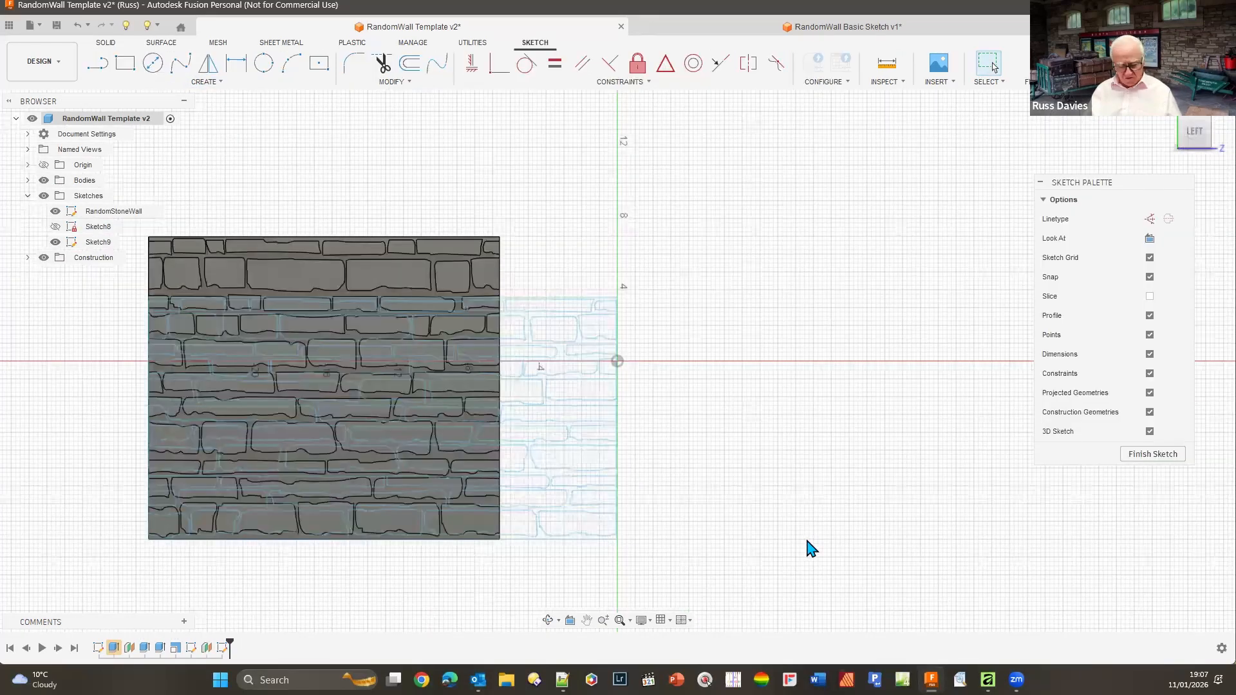
middle_click_drag(780, 547, 708, 571, "shift")
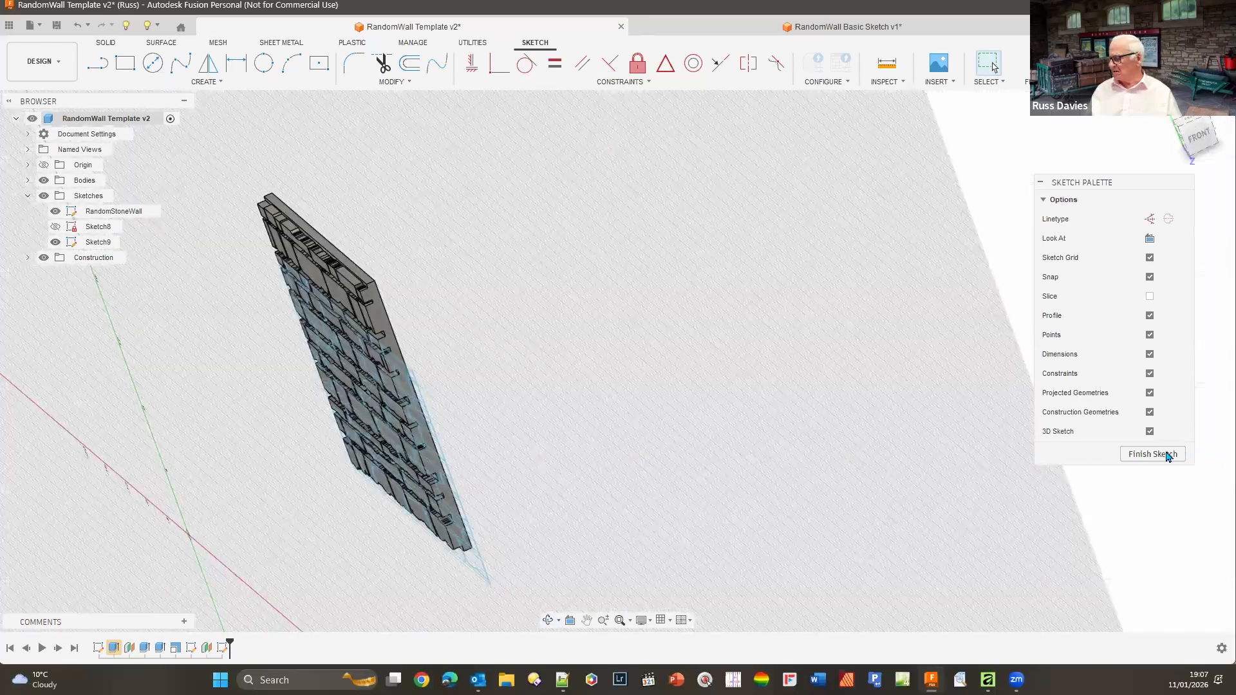
left_click(1152, 454)
Show the origin geometry and construction Plane2, and start another sketch on Plane2
scroll(328, 541, "down", 2)
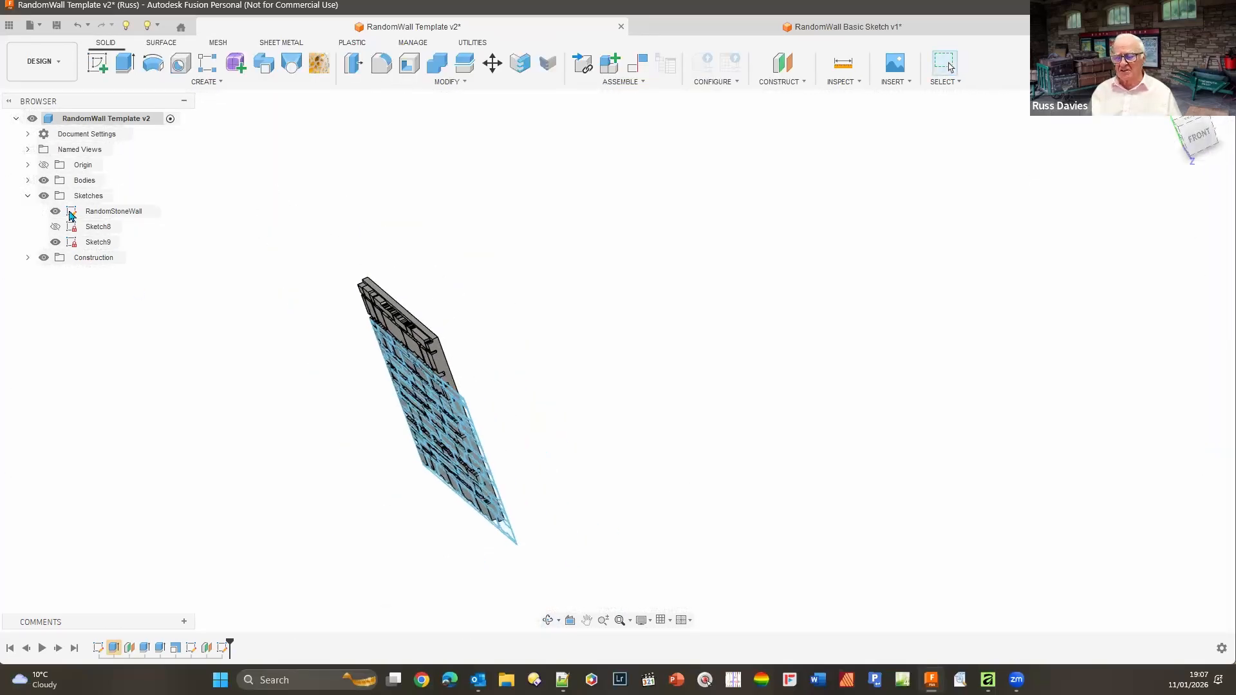
left_click(43, 165)
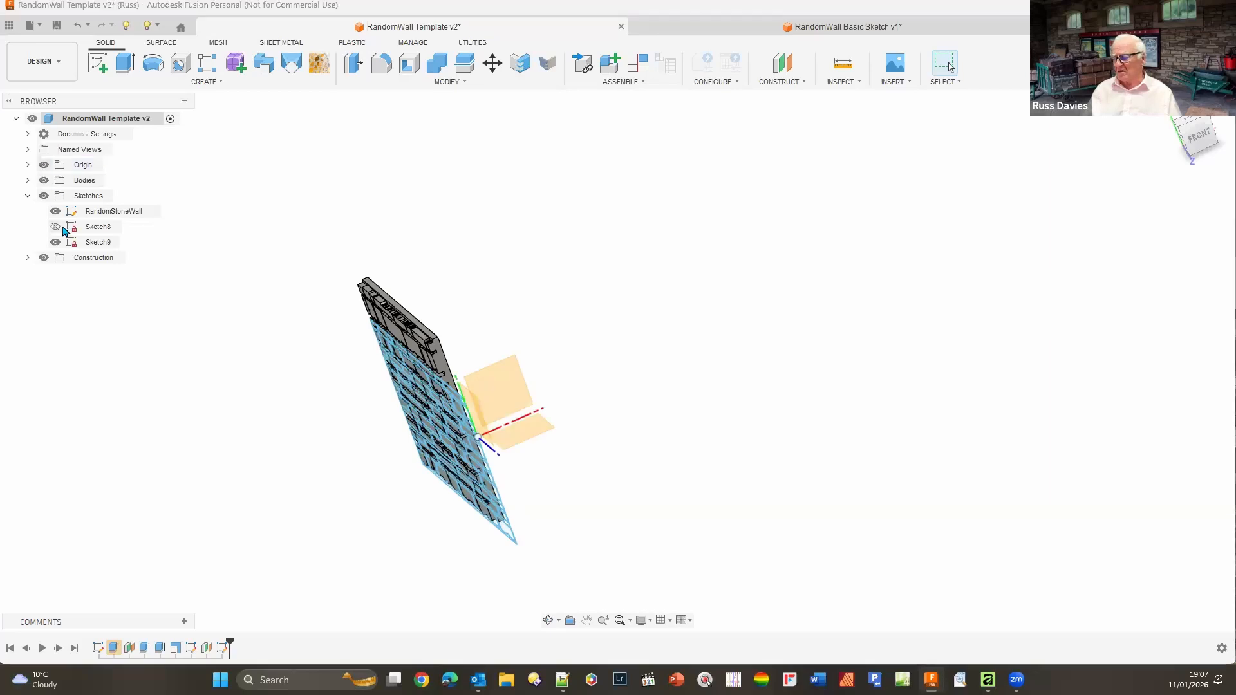
left_click(28, 258)
left_click(55, 288)
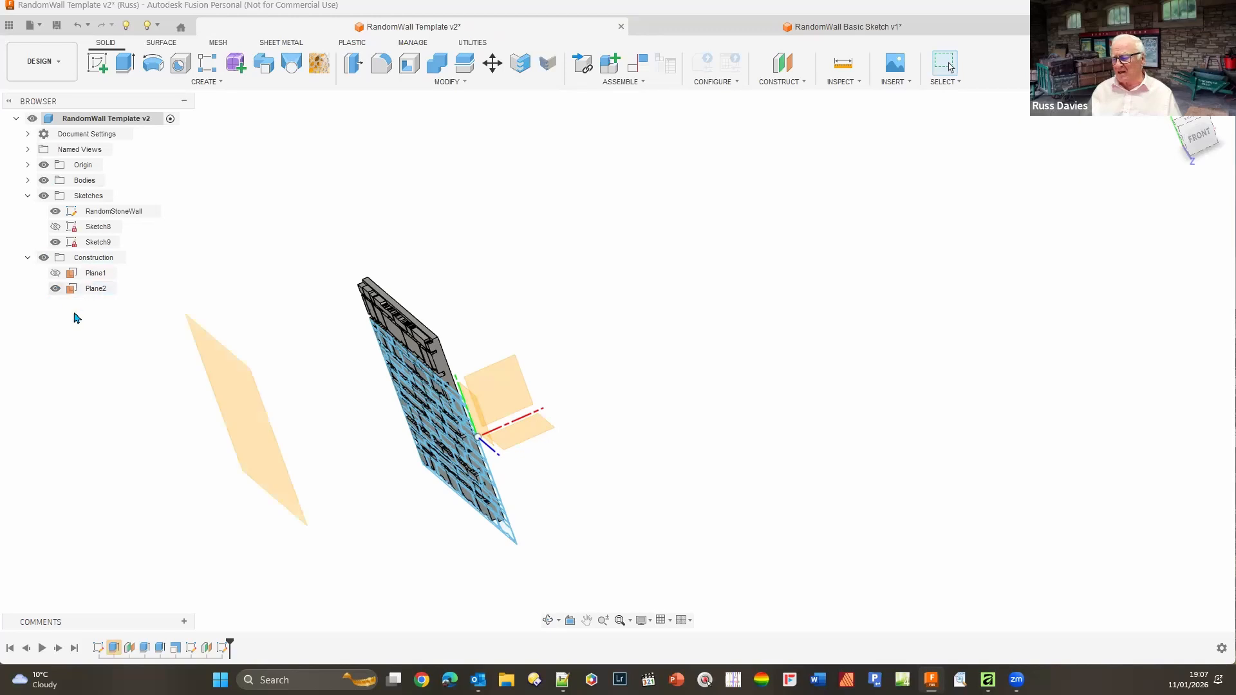
left_click(96, 65)
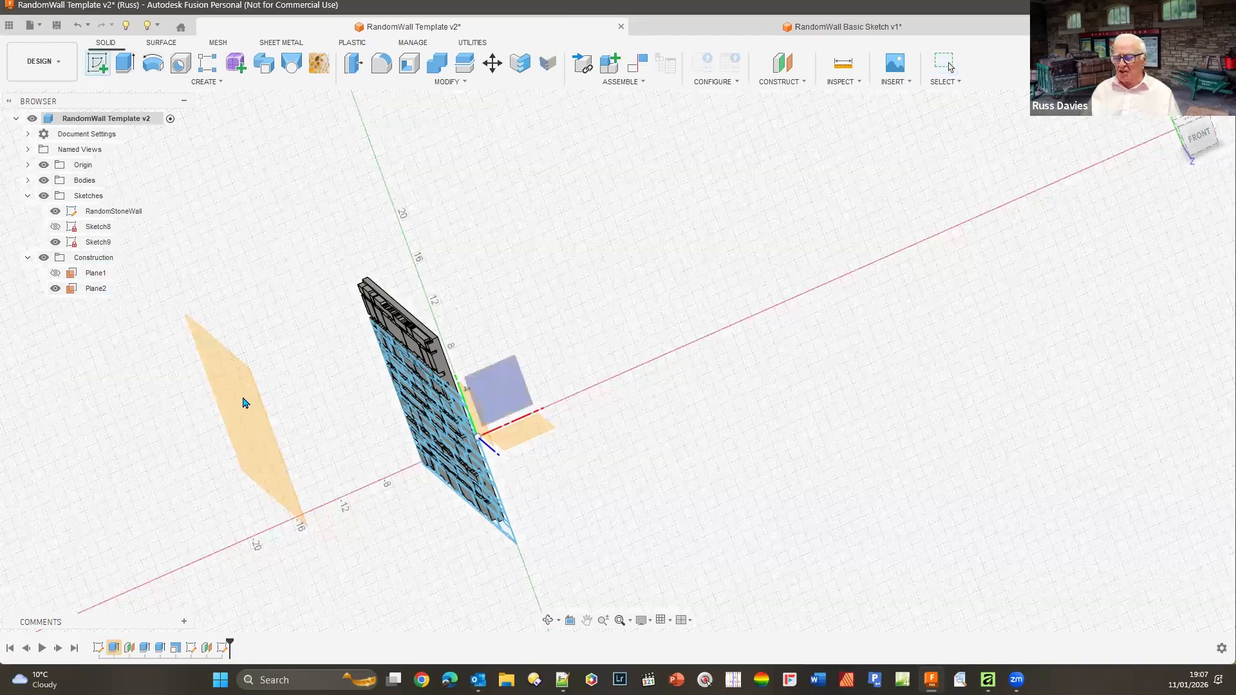
left_click(236, 397)
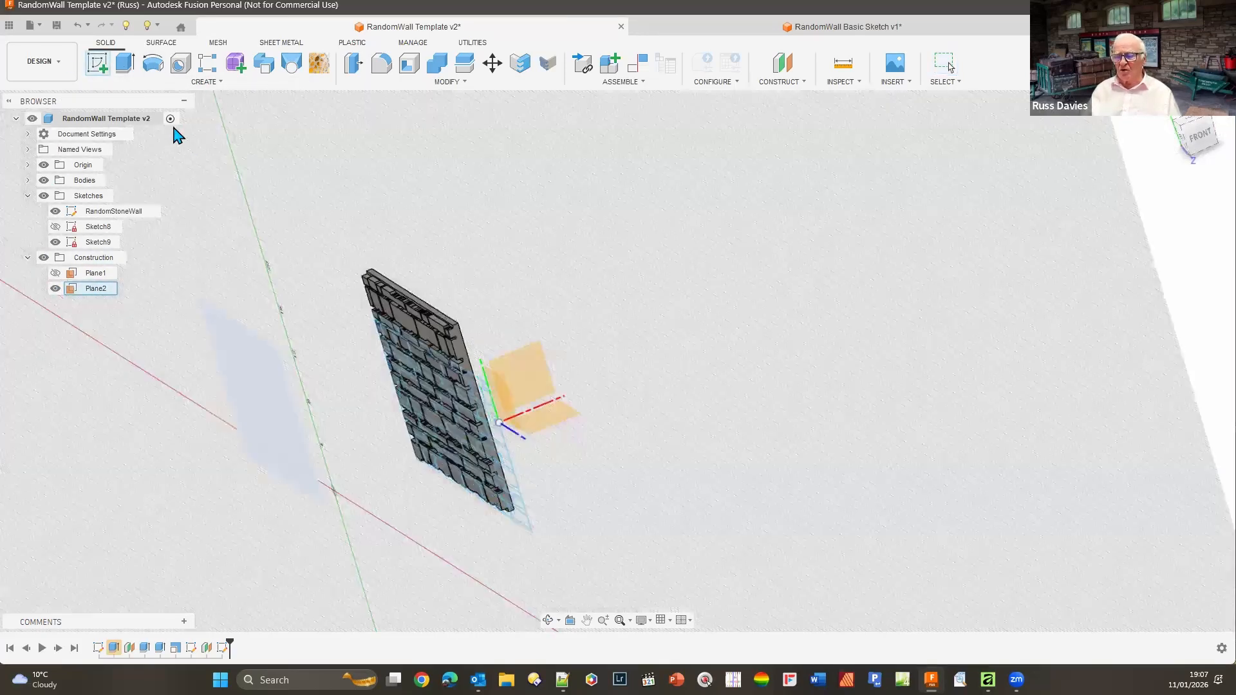
Project the faces of three adjacent stones in the wall's second course onto the new sketch on Plane2
left_click(208, 82)
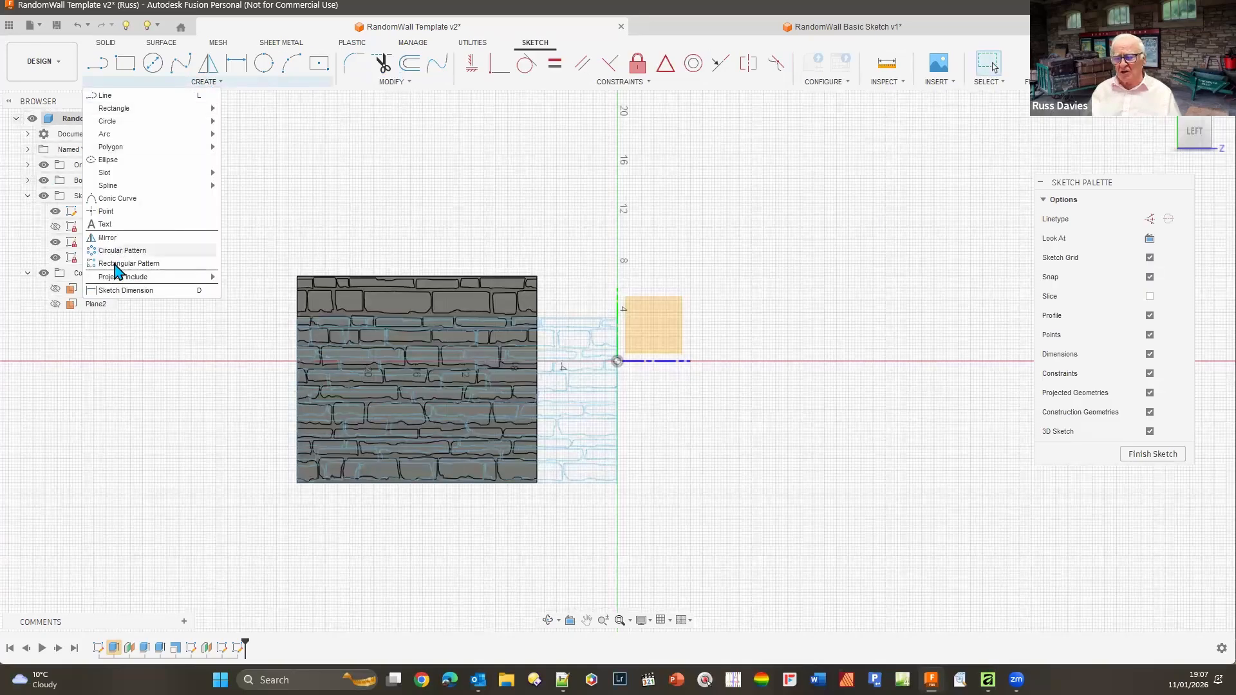
mouse_move(129, 277)
left_click(267, 277)
middle_click_drag(198, 474, 436, 291, "shift")
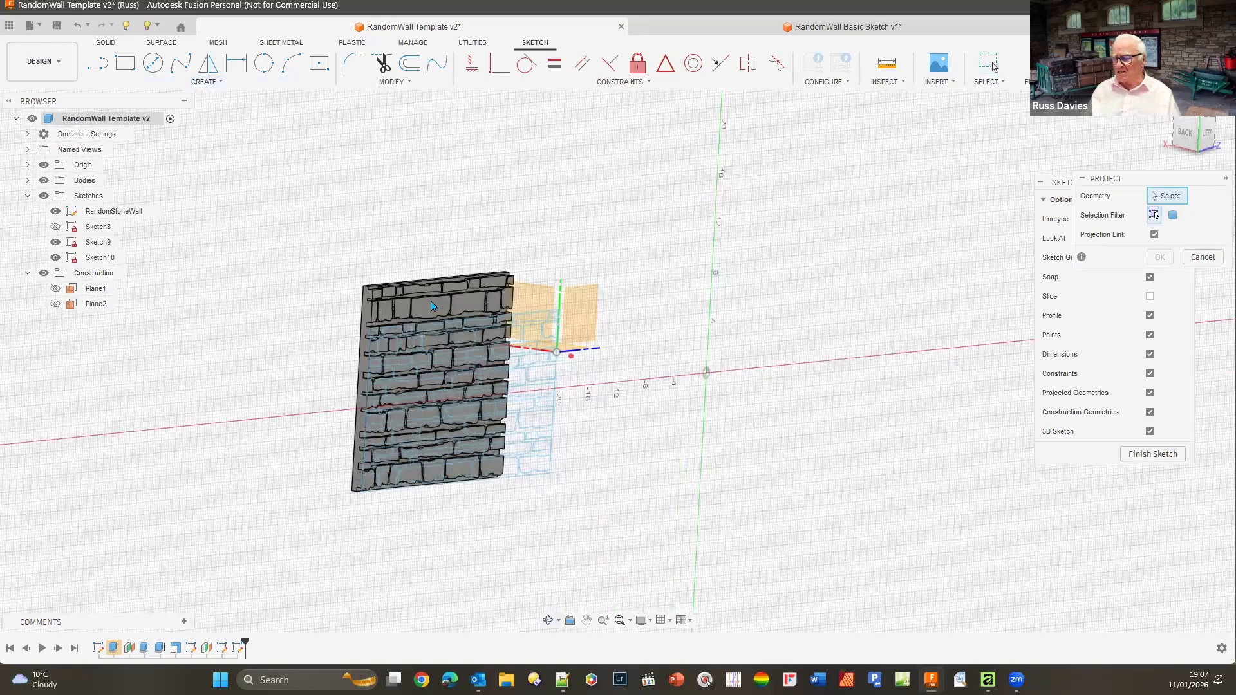
left_click(431, 306)
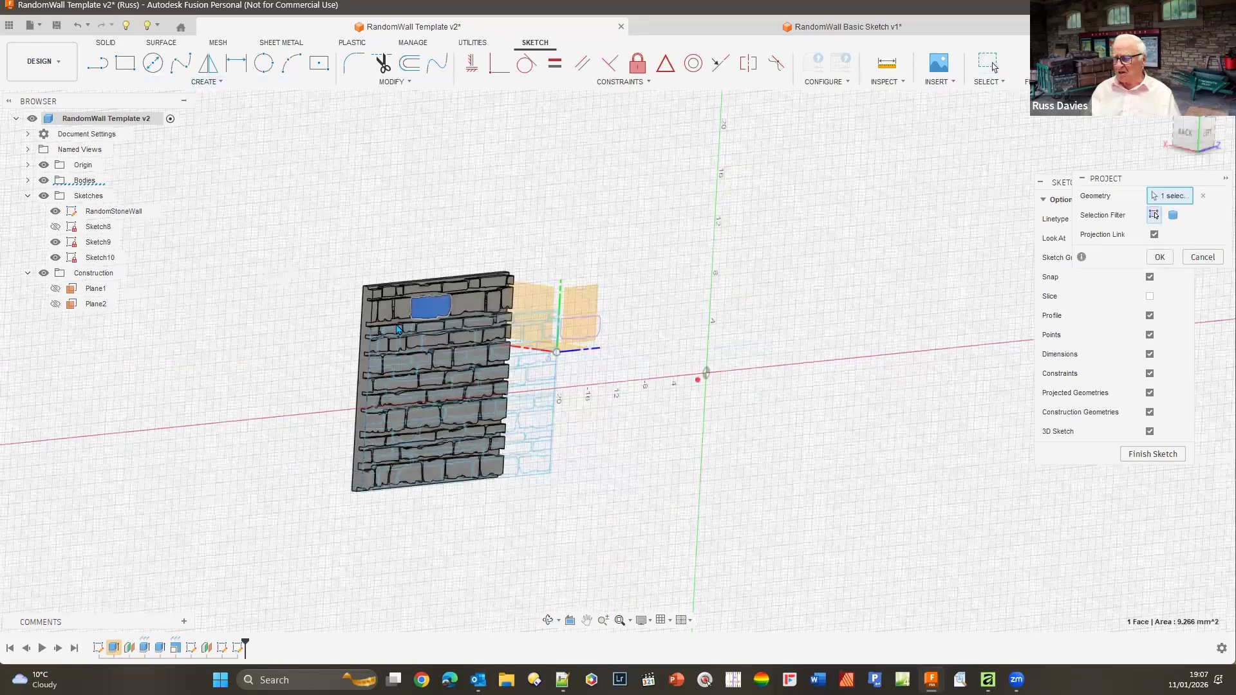
left_click(402, 309)
left_click(384, 311)
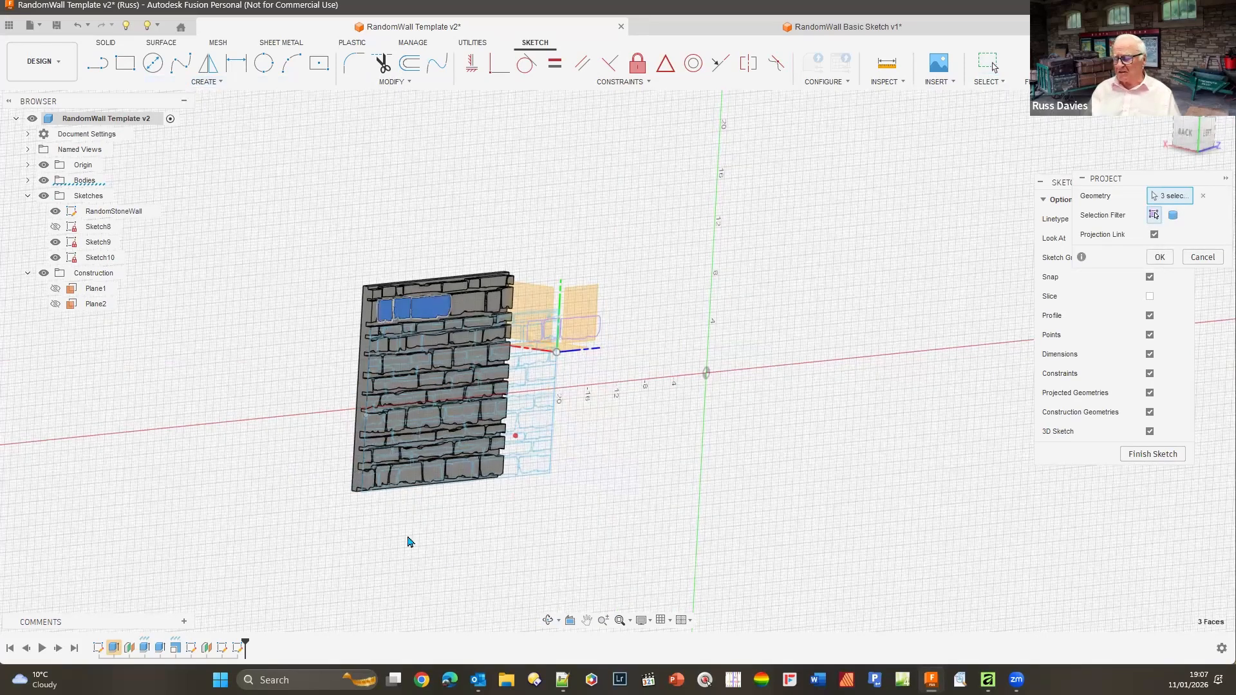
Examine the projected stone outlines in front of the wall from several angles and zoom levels
middle_click_drag(455, 554, 342, 460, "shift")
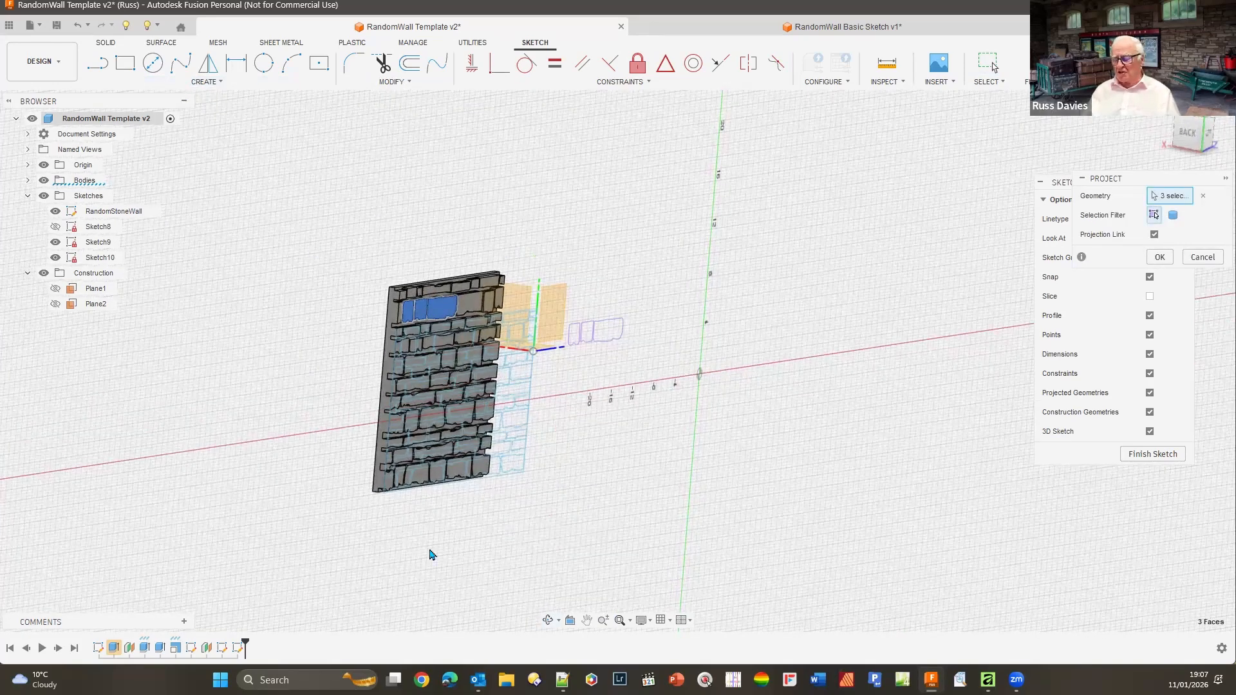
scroll(454, 366, "up", 4)
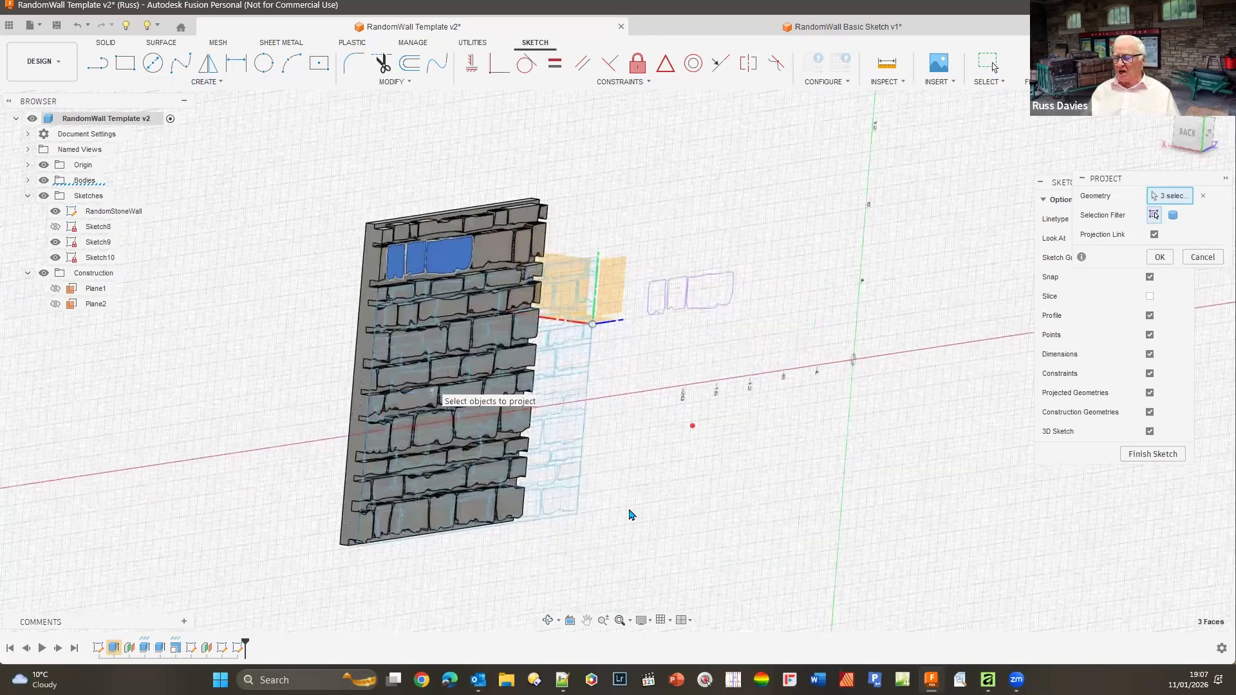
scroll(631, 526, "up", 2)
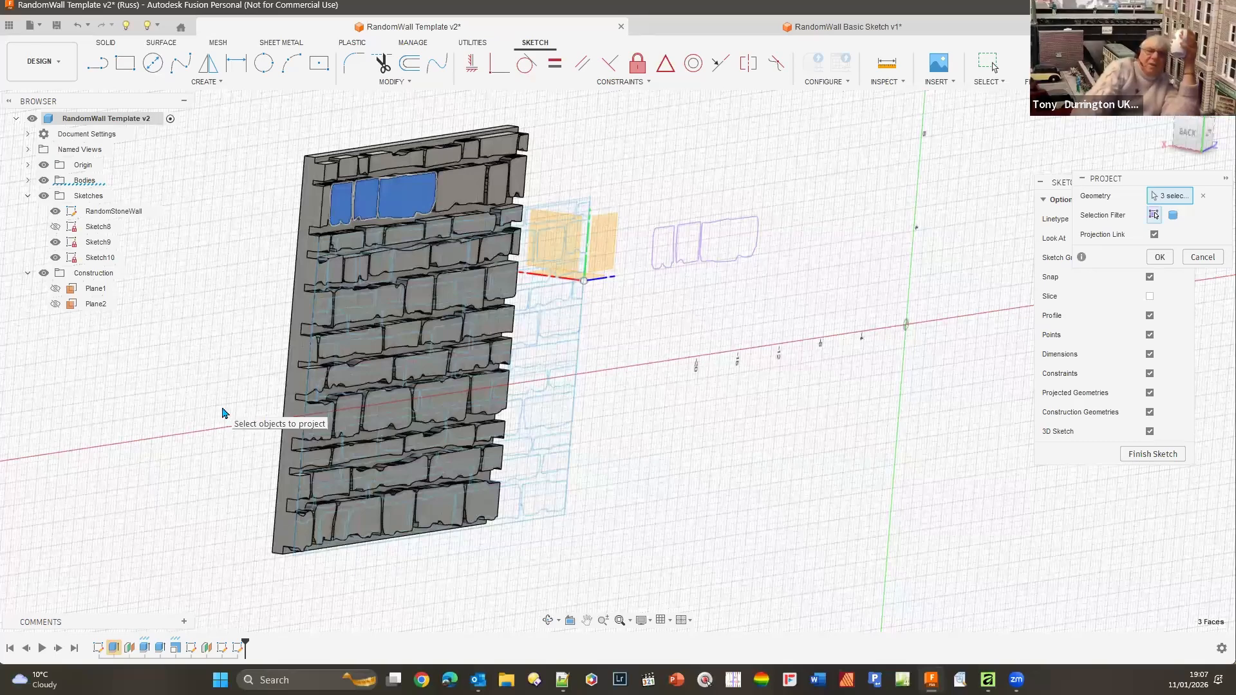
scroll(234, 422, "down", 3)
scroll(407, 175, "up", 4)
scroll(406, 175, "up", 3)
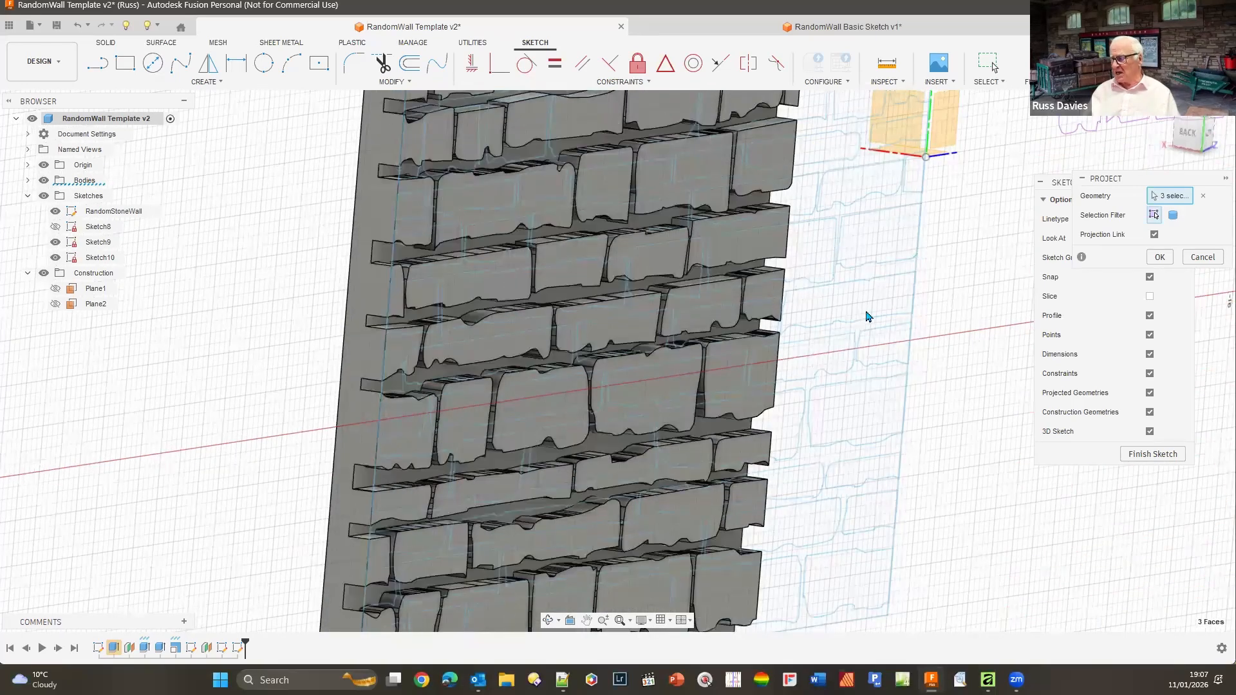
scroll(861, 313, "down", 1)
middle_click_drag(861, 314, 553, 372)
scroll(836, 278, "up", 2)
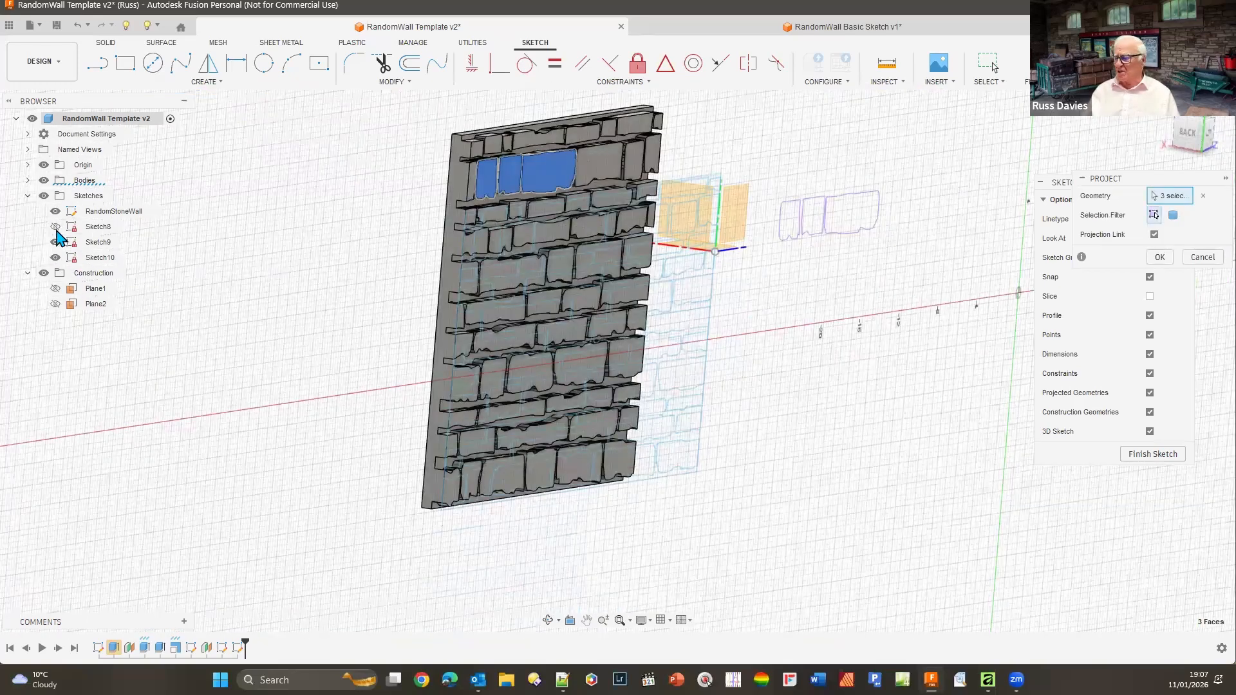
Show Sketch8, hide the RandomStoneWall, Sketch9 and Sketch10 sketches and all bodies, and finish the projection sketch
left_click(56, 227)
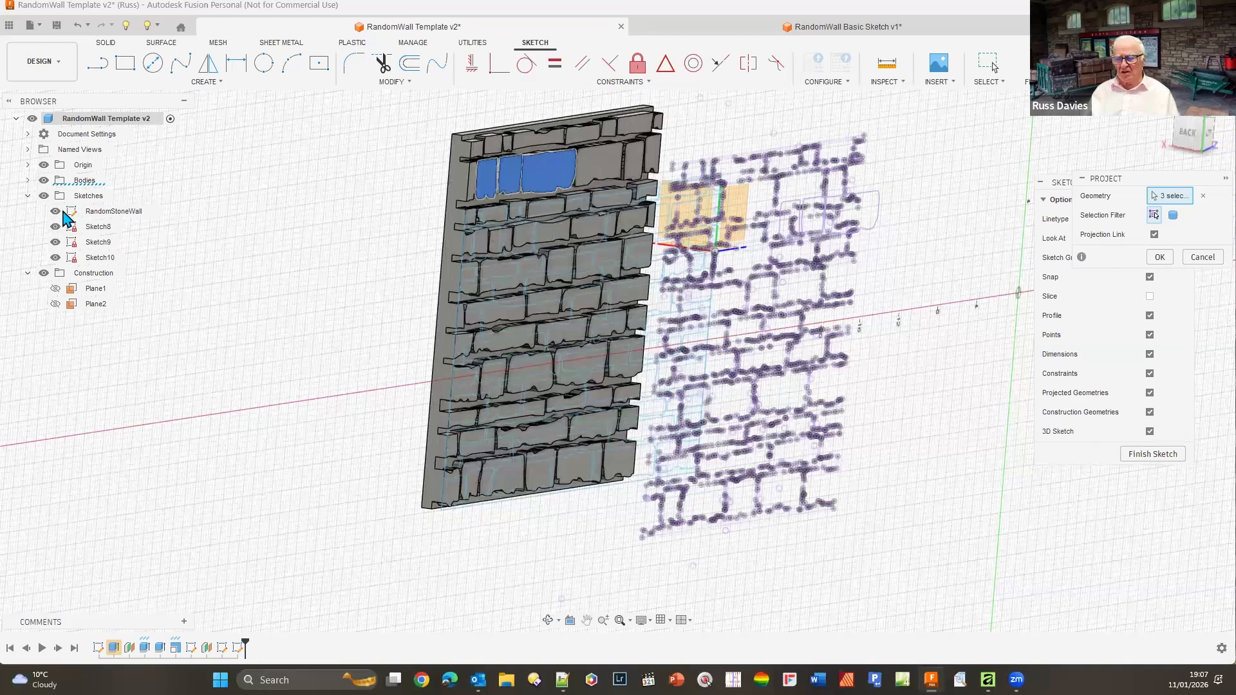
left_click(56, 212)
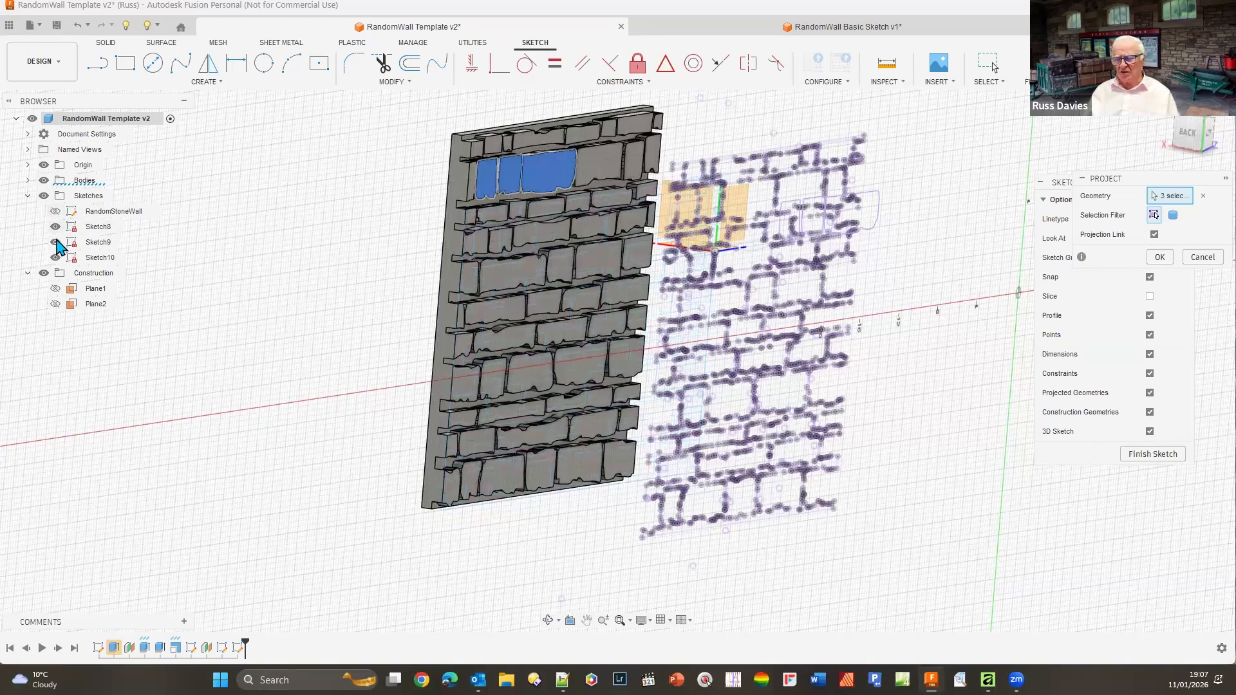
left_click(56, 242)
left_click(56, 258)
left_click(43, 180)
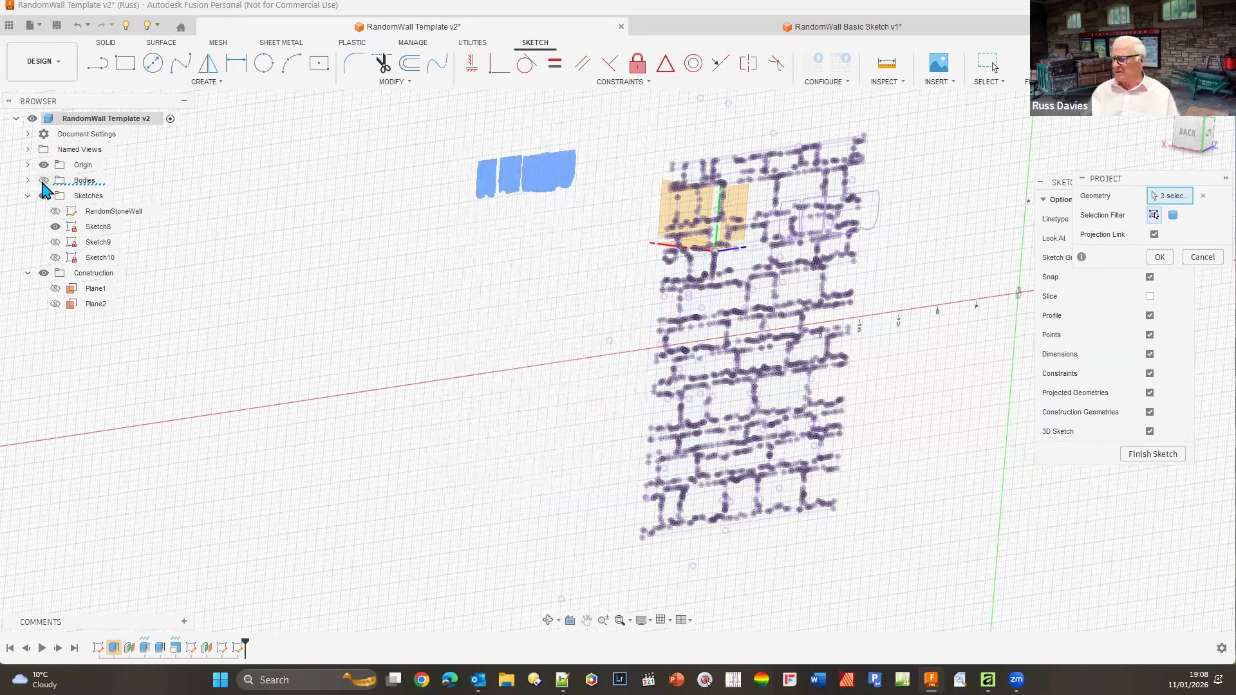
left_click(1150, 454)
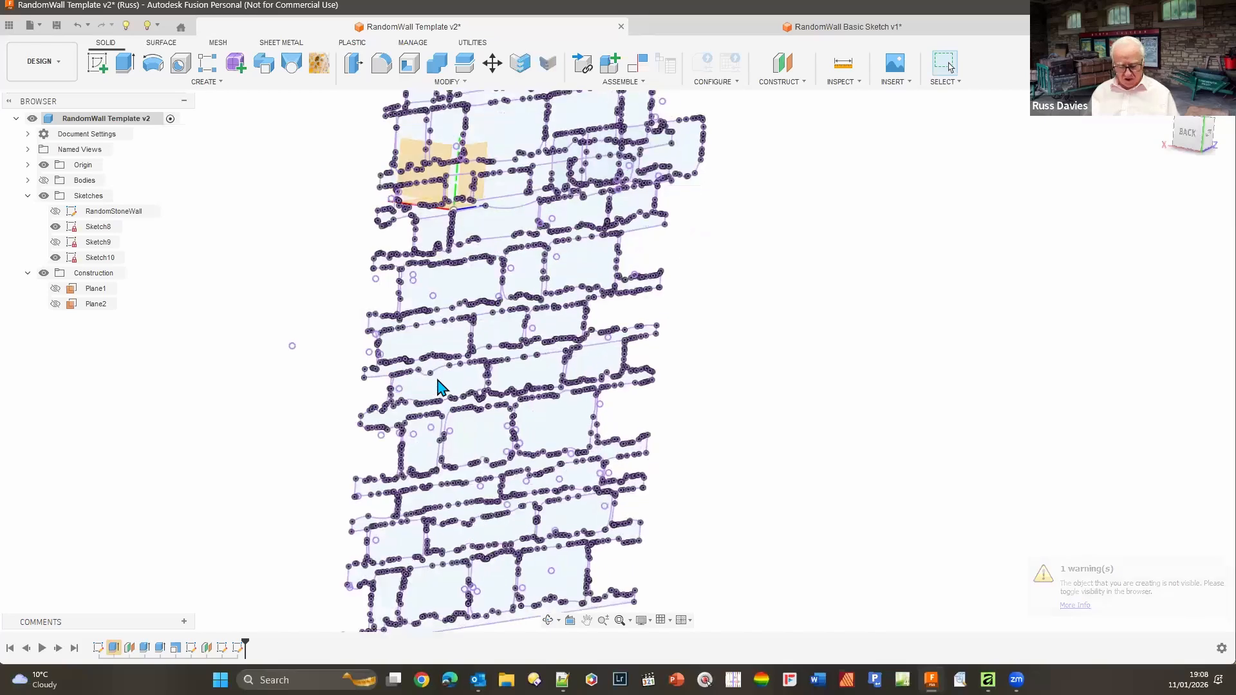
Examine the dense projected points along the stone outlines of Sketch8 and Sketch10
scroll(579, 373, "up", 4)
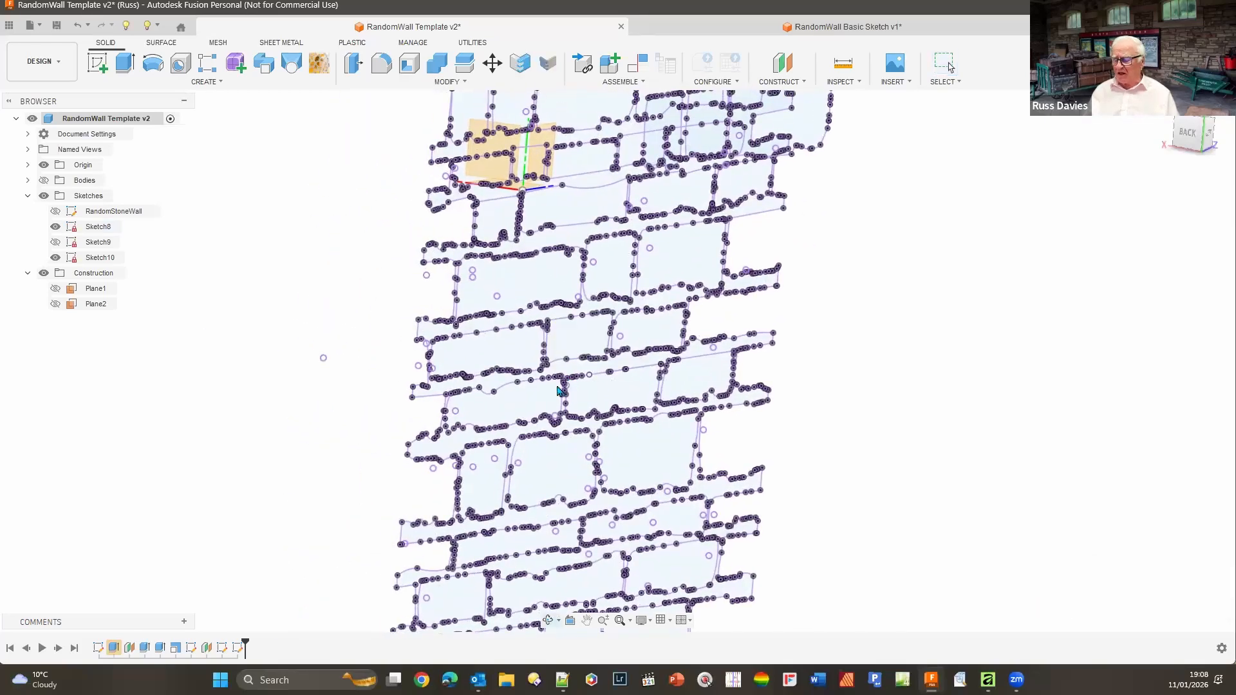
middle_click_drag(560, 390, 551, 430, "shift")
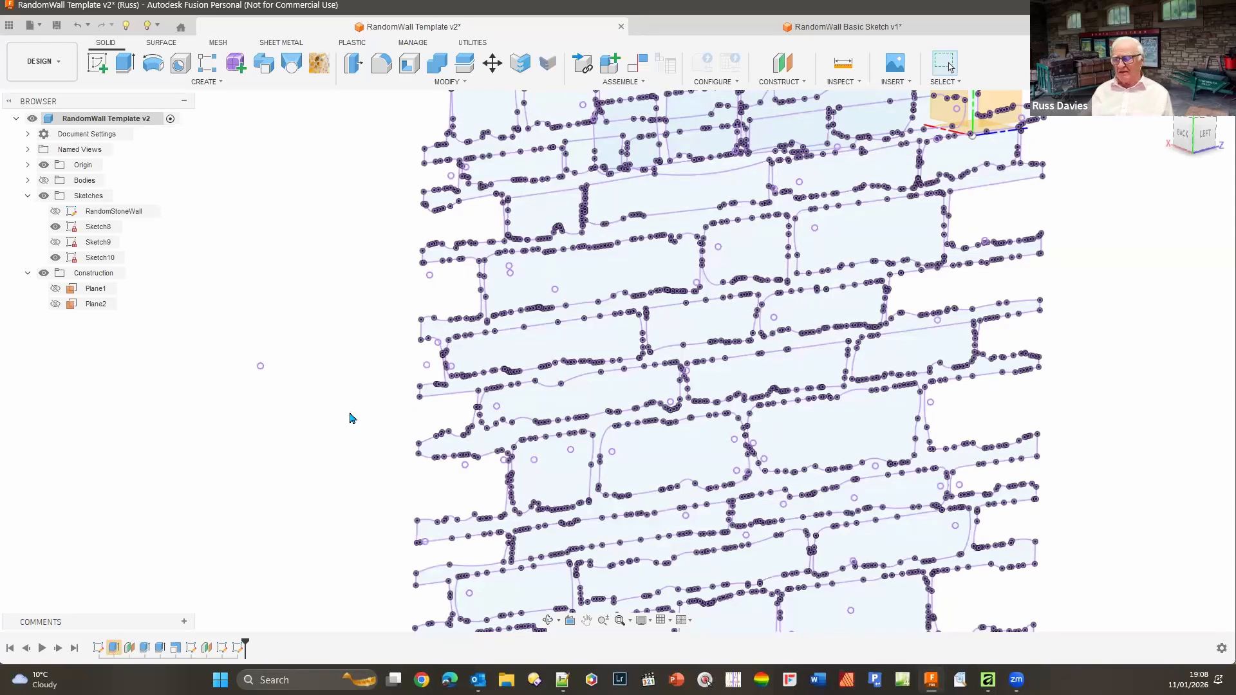
scroll(351, 419, "down", 2)
scroll(334, 417, "down", 2)
scroll(303, 419, "down", 2)
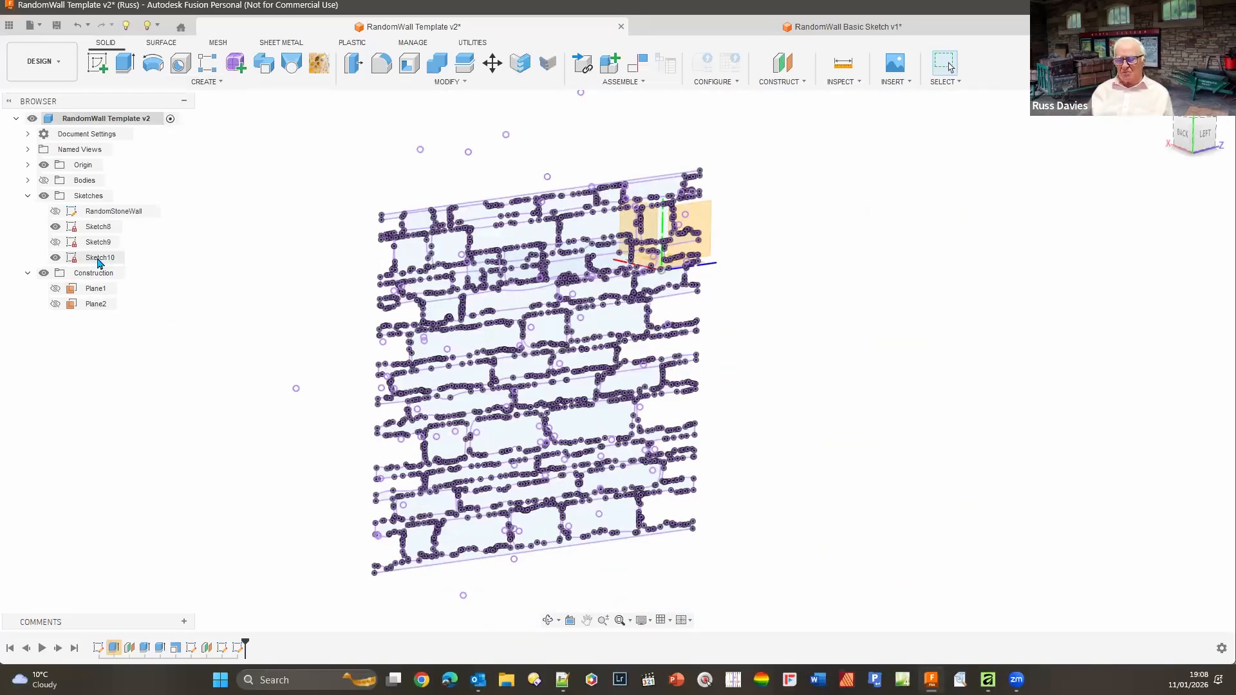
right_click(100, 258)
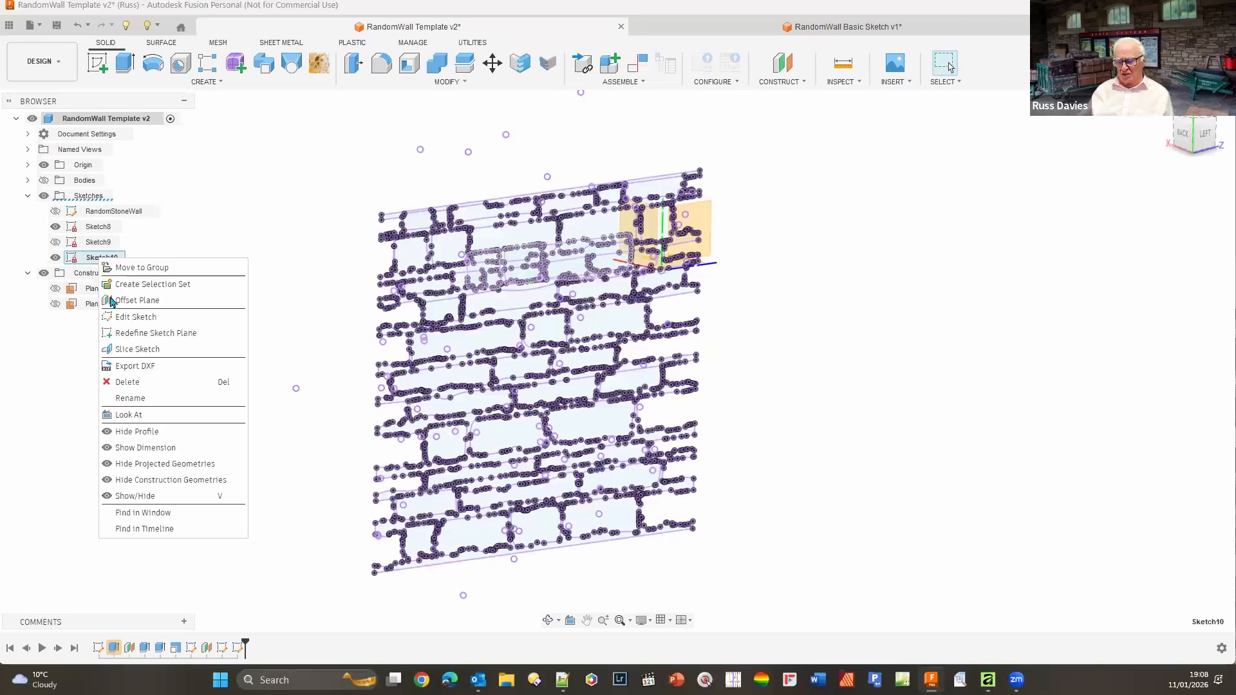
left_click(44, 357)
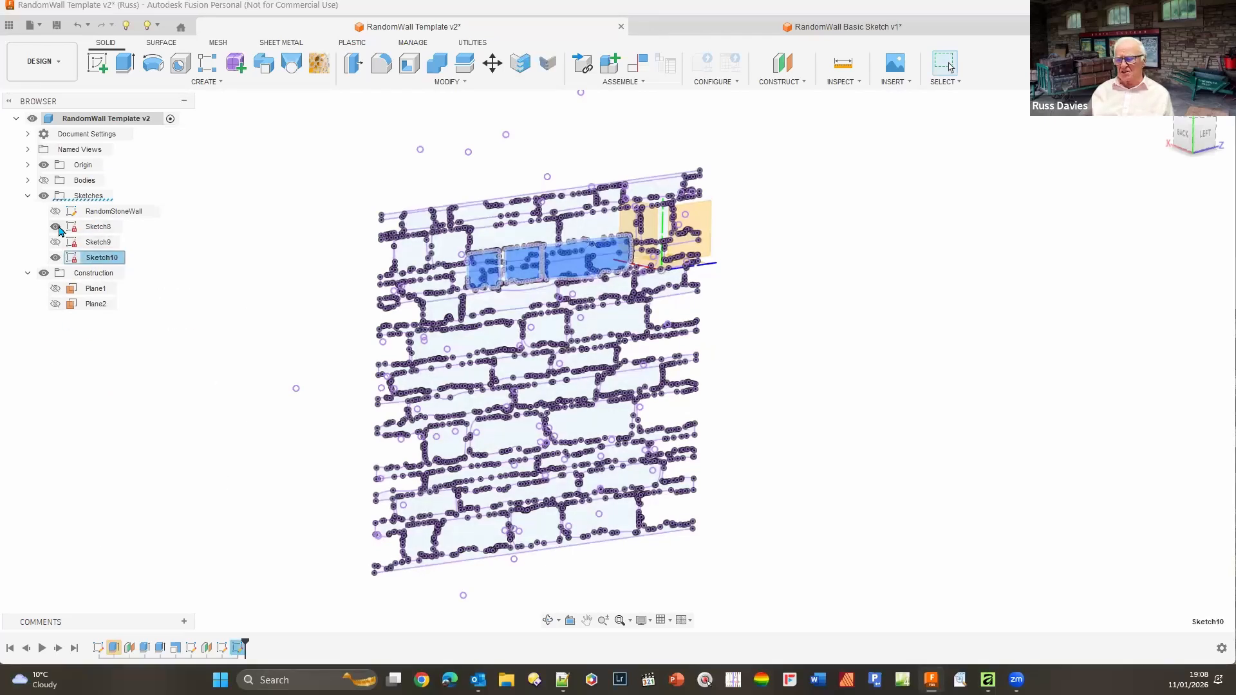
Hide Sketch8, show the RandomStoneWall sketch and open it for editing
left_click(56, 227)
left_click(96, 228)
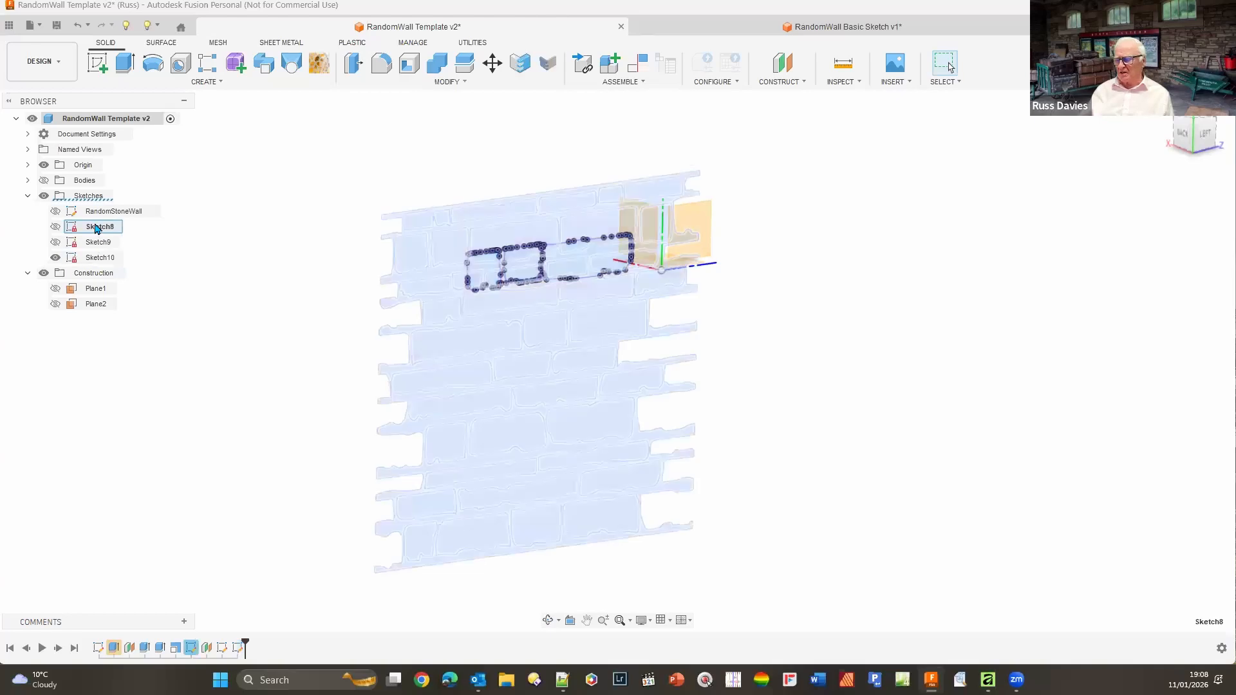
left_click(56, 226)
left_click(56, 211)
left_click(56, 211)
left_click(56, 211)
left_click(56, 226)
right_click(120, 217)
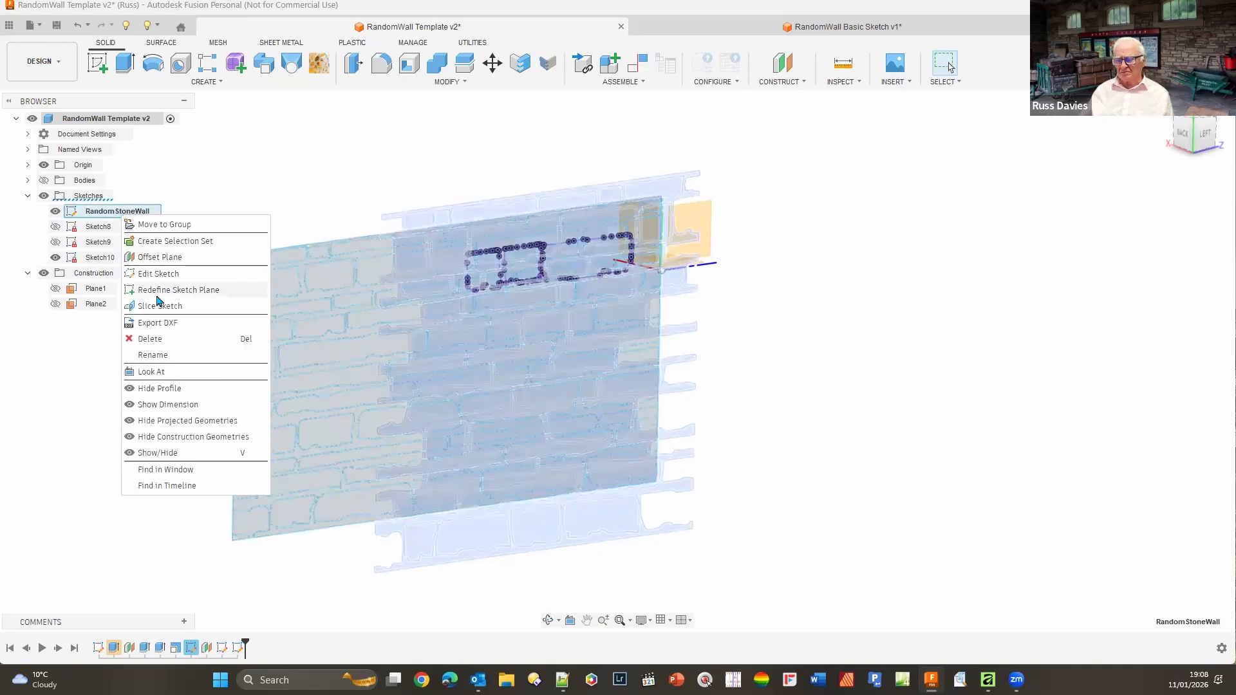
left_click(166, 276)
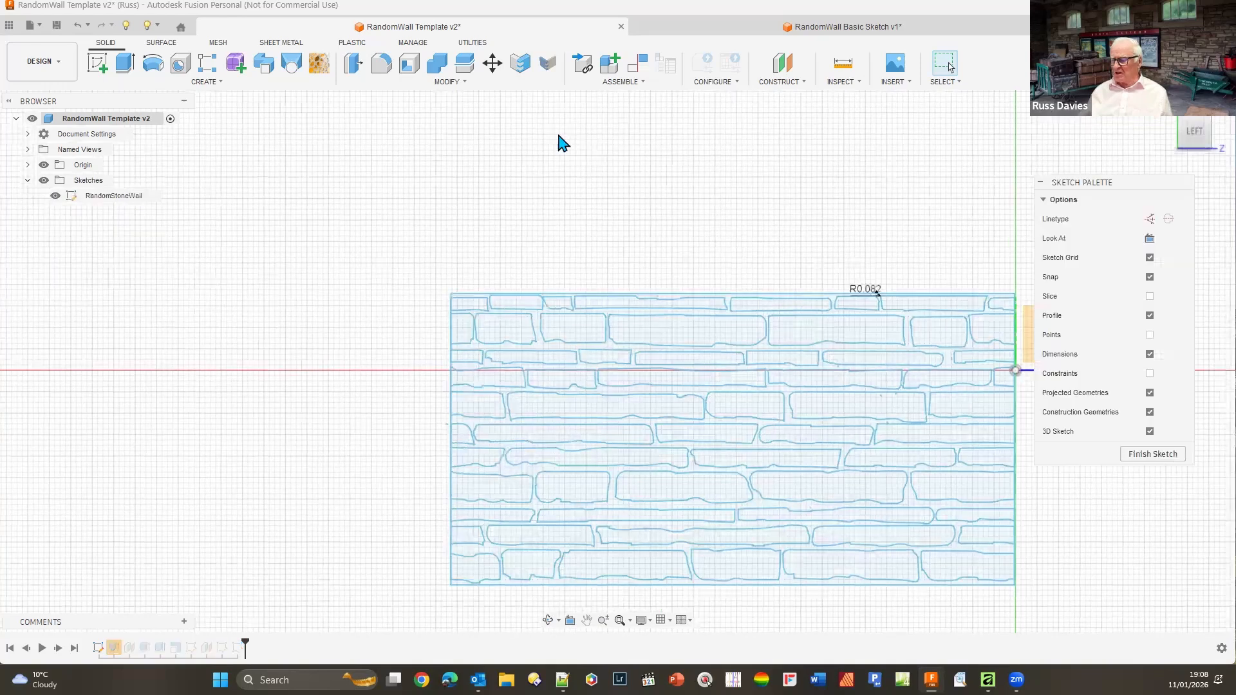
Delete the curve segments forming the bump in the lower edge of the short stone in the fourth course
scroll(474, 386, "up", 3)
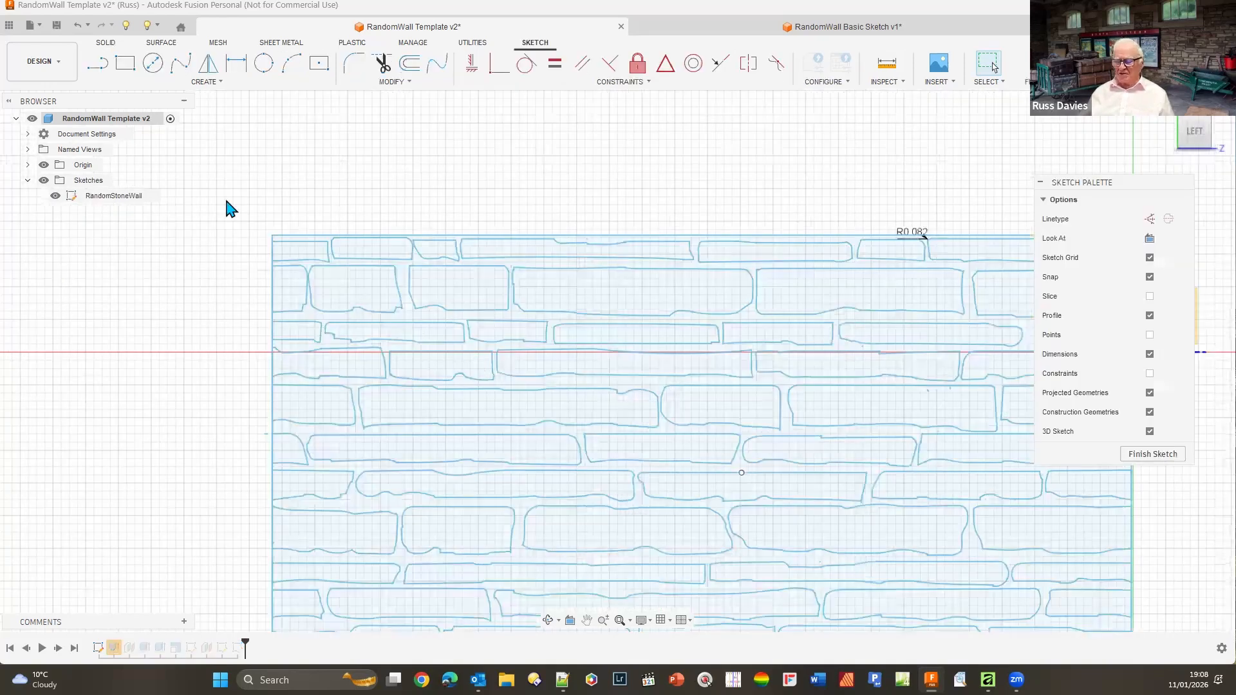
scroll(169, 327, "down", 2)
mouse_move(167, 328)
middle_mouse_down()
mouse_move(165, 378)
mouse_move(375, 344)
mouse_move(353, 446)
middle_mouse_up()
scroll(353, 451, "up", 4)
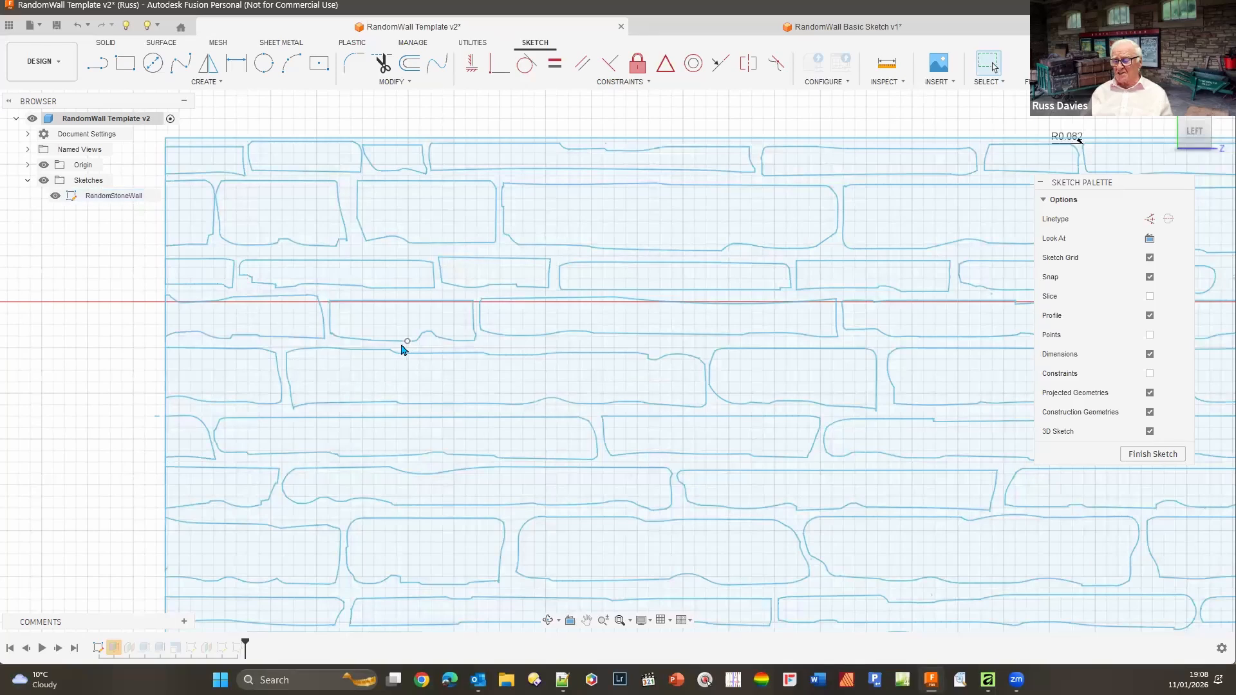
scroll(393, 351, "up", 4)
scroll(425, 412, "up", 3)
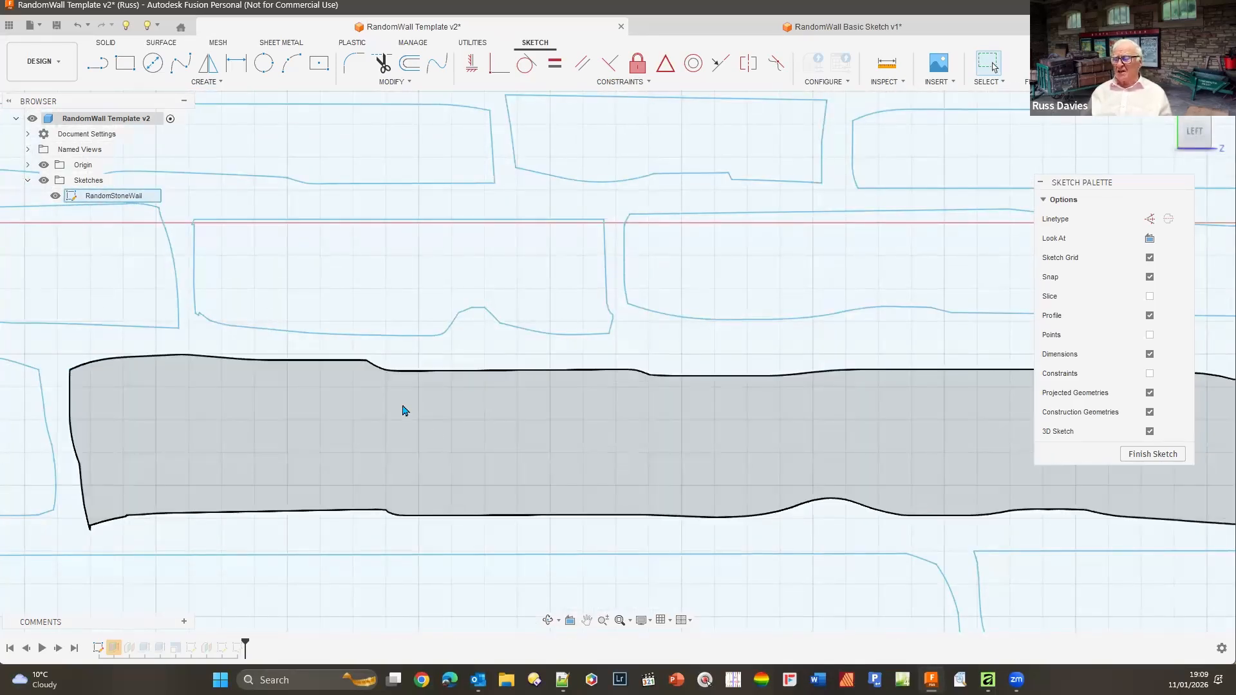
scroll(439, 386, "up", 2)
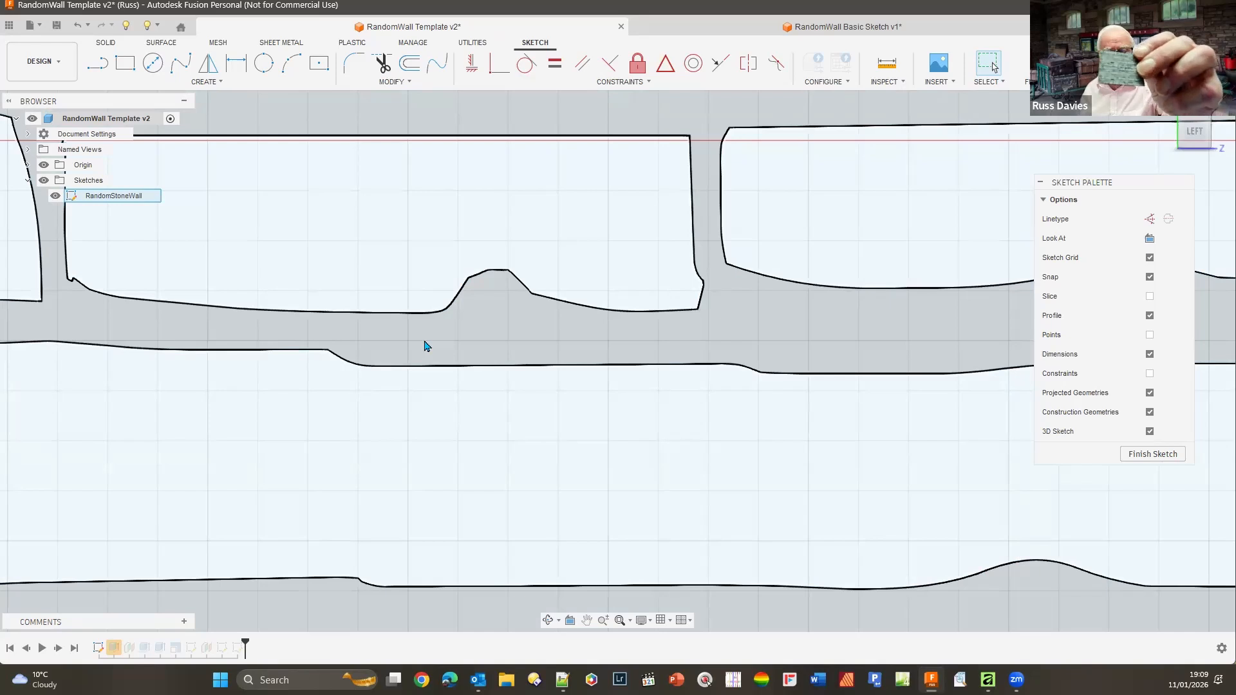
left_click(403, 133)
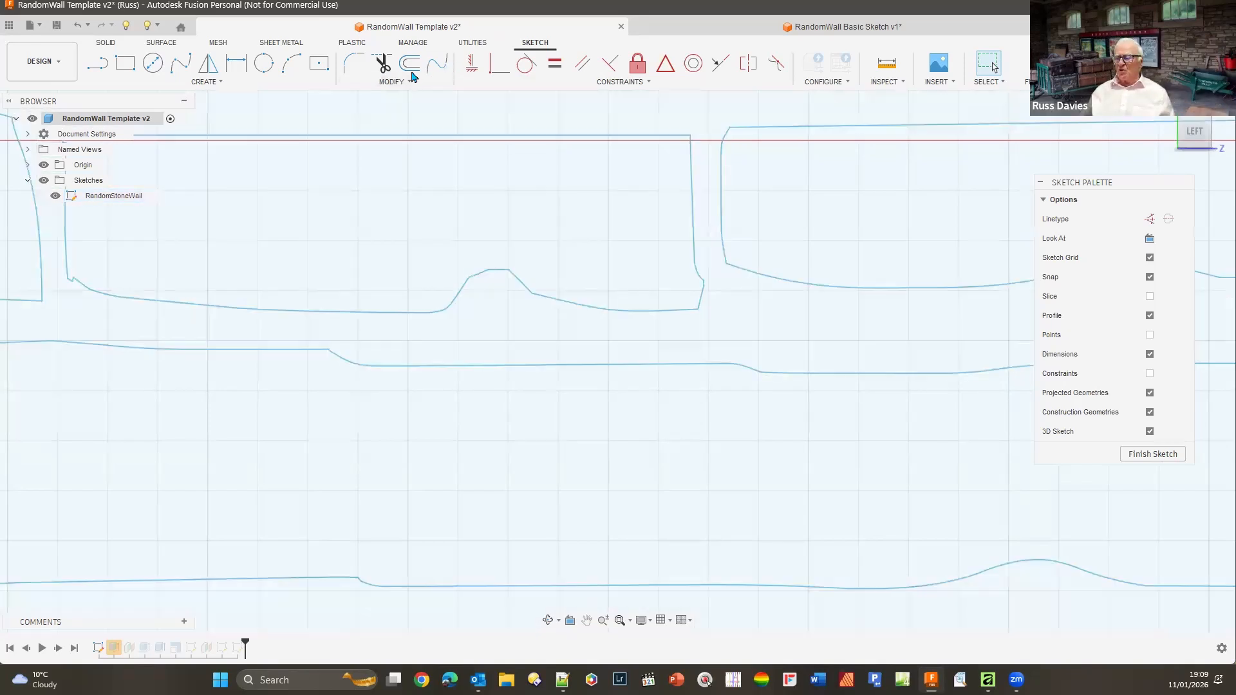
left_click(375, 66)
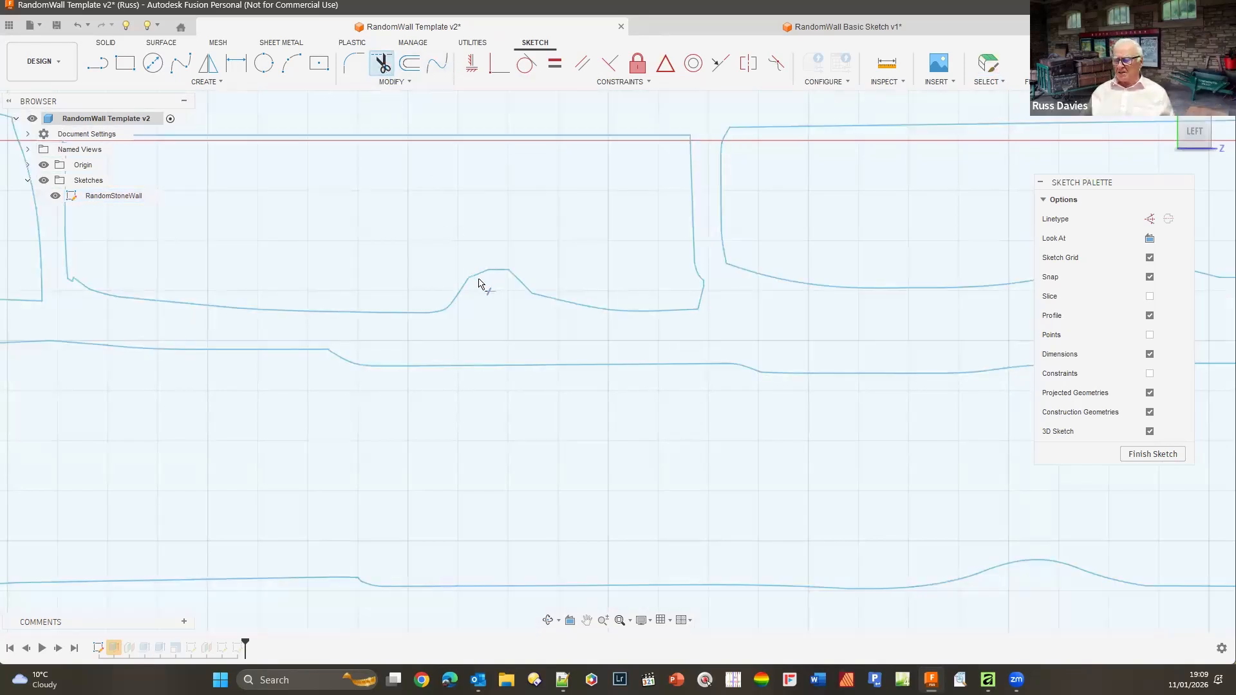
left_click(383, 63)
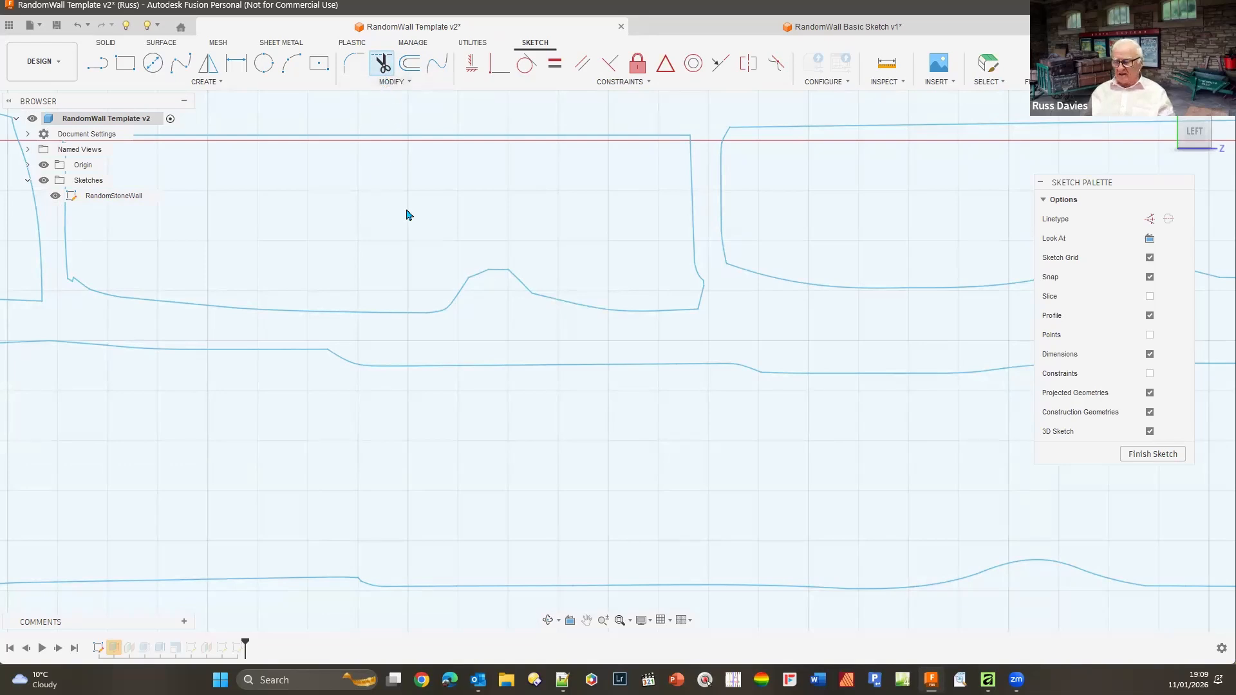
left_click_drag(415, 237, 571, 335)
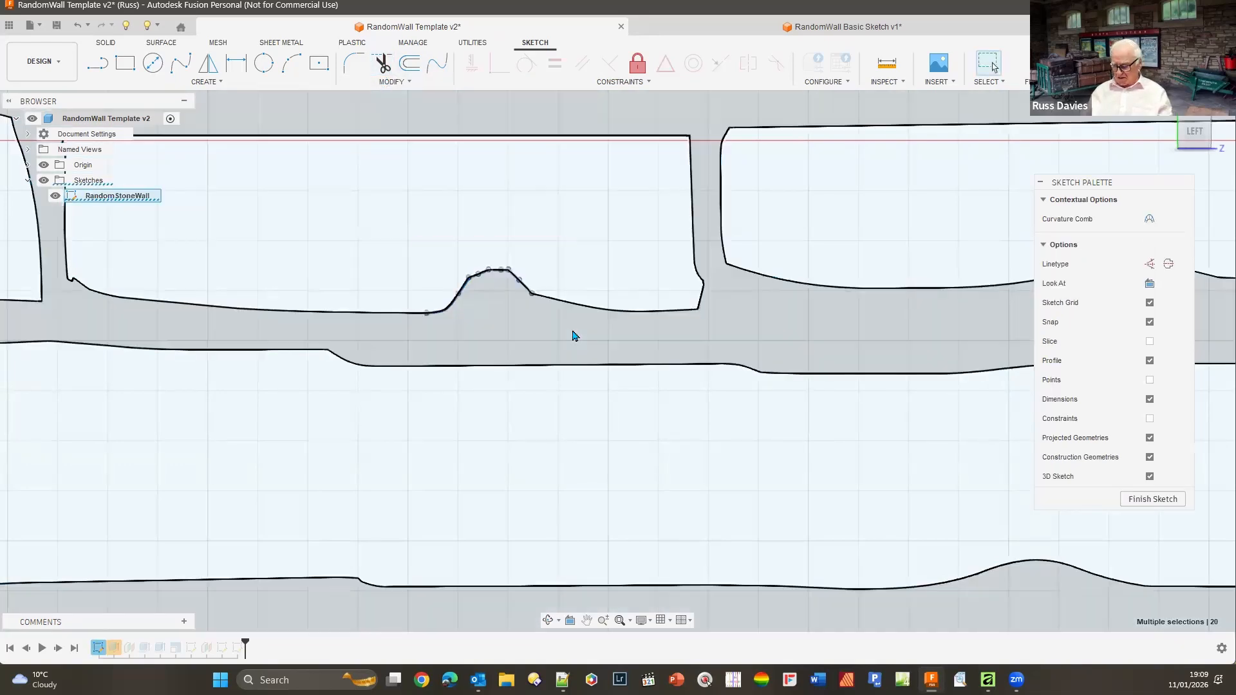
key("Delete")
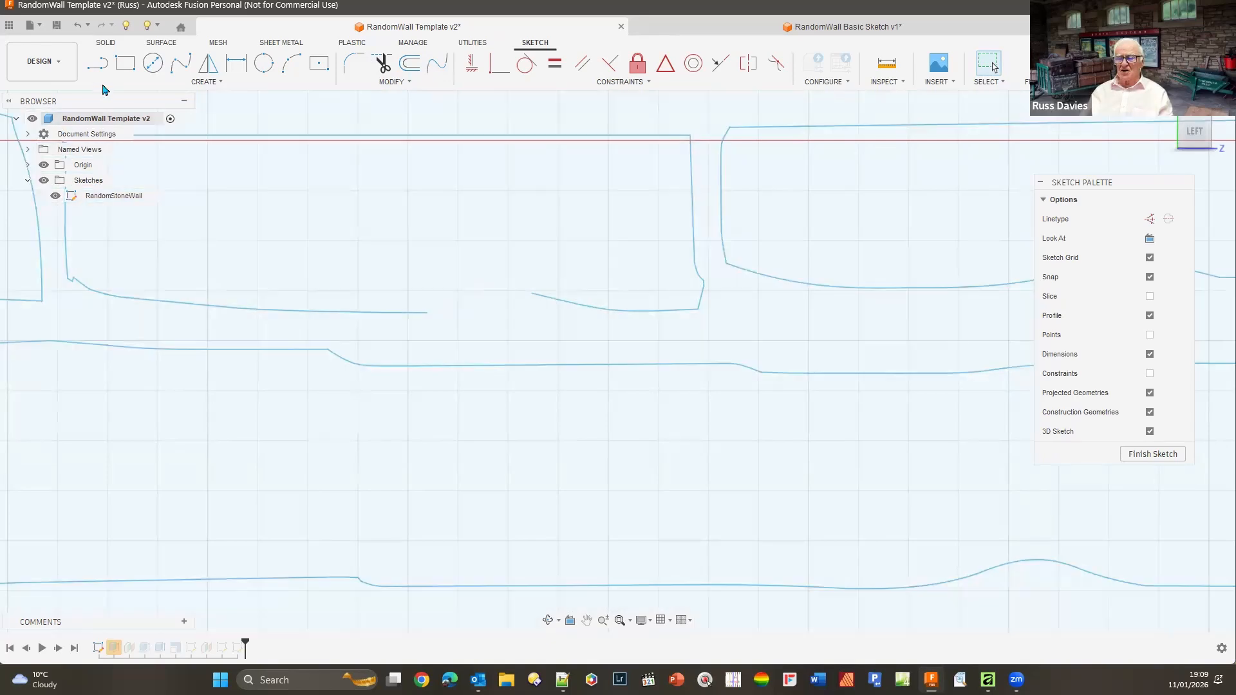
Bridge the gap in that stone's lower edge with a shallow three-point arc between the two open ends
key("l")
left_click(293, 65)
left_click(531, 294)
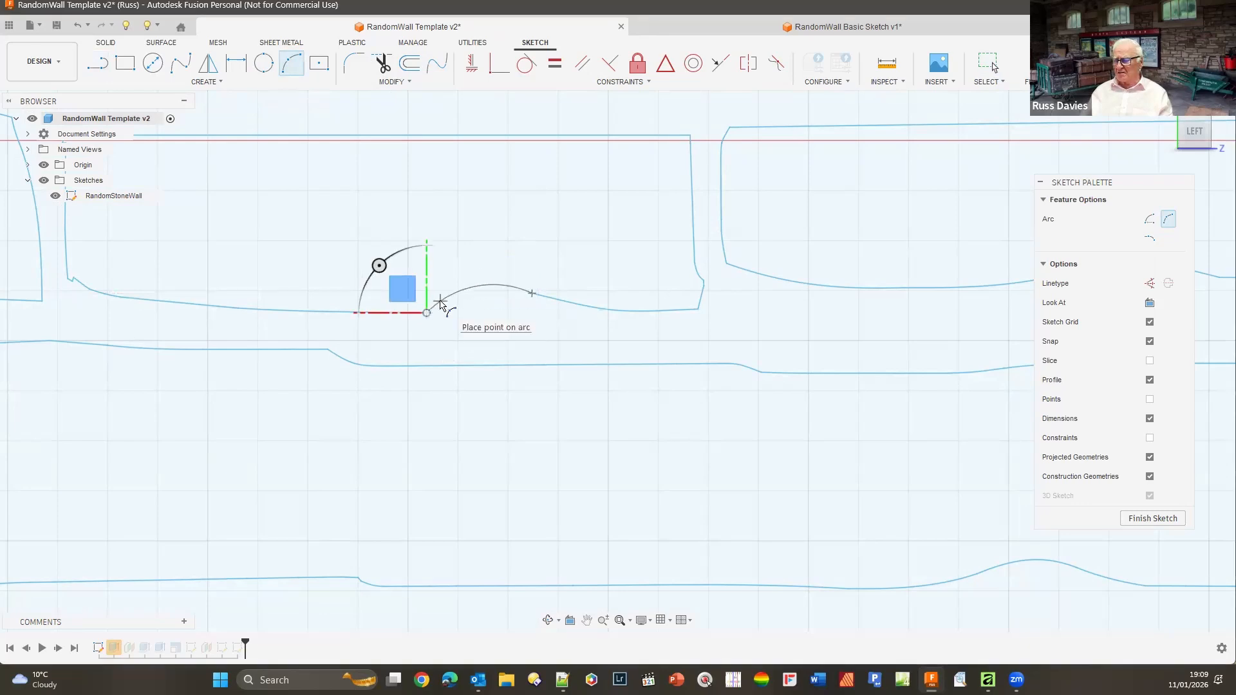
left_click(440, 301)
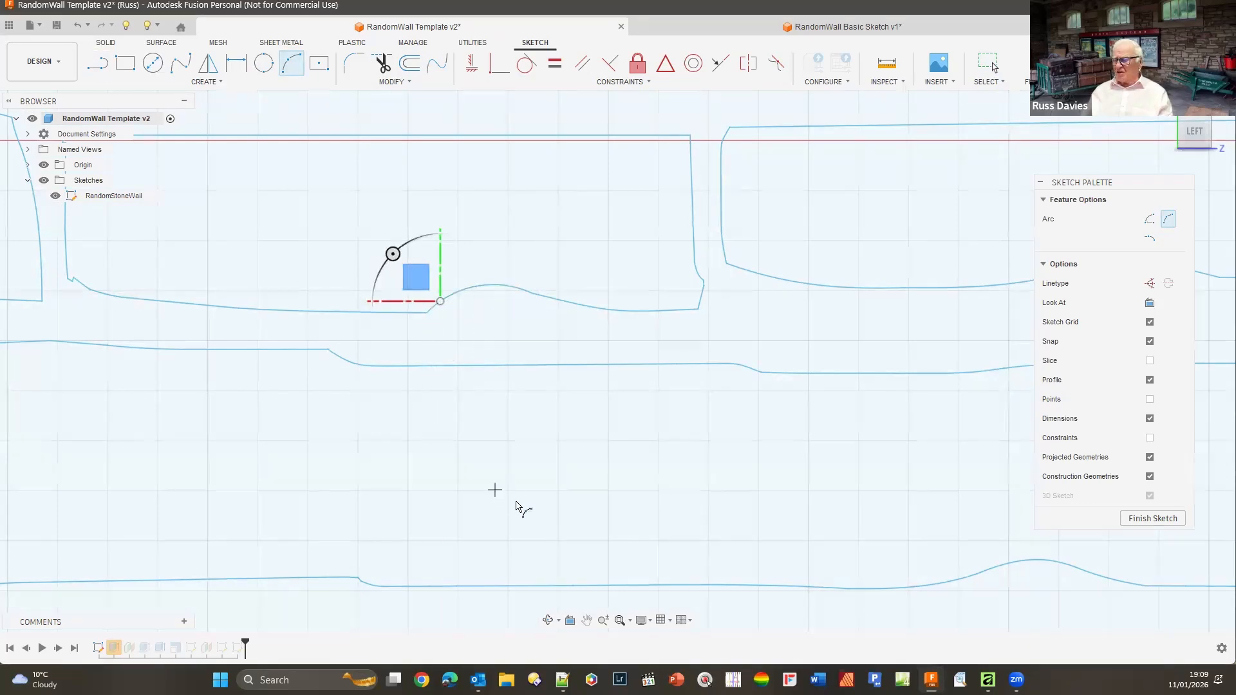
Delete the jagged segments at the upper-left corner of another stone, next to one with a rounded corner
scroll(495, 502, "up", 2)
scroll(495, 502, "down", 4)
mouse_move(667, 439)
middle_mouse_down()
mouse_move(328, 469)
mouse_move(279, 497)
middle_mouse_up()
middle_click_drag(519, 460, 318, 489)
mouse_move(401, 460)
middle_mouse_down()
mouse_move(265, 461)
mouse_move(249, 449)
middle_mouse_up()
scroll(163, 455, "down", 1)
middle_click_drag(390, 397, 309, 387)
scroll(469, 359, "up", 10)
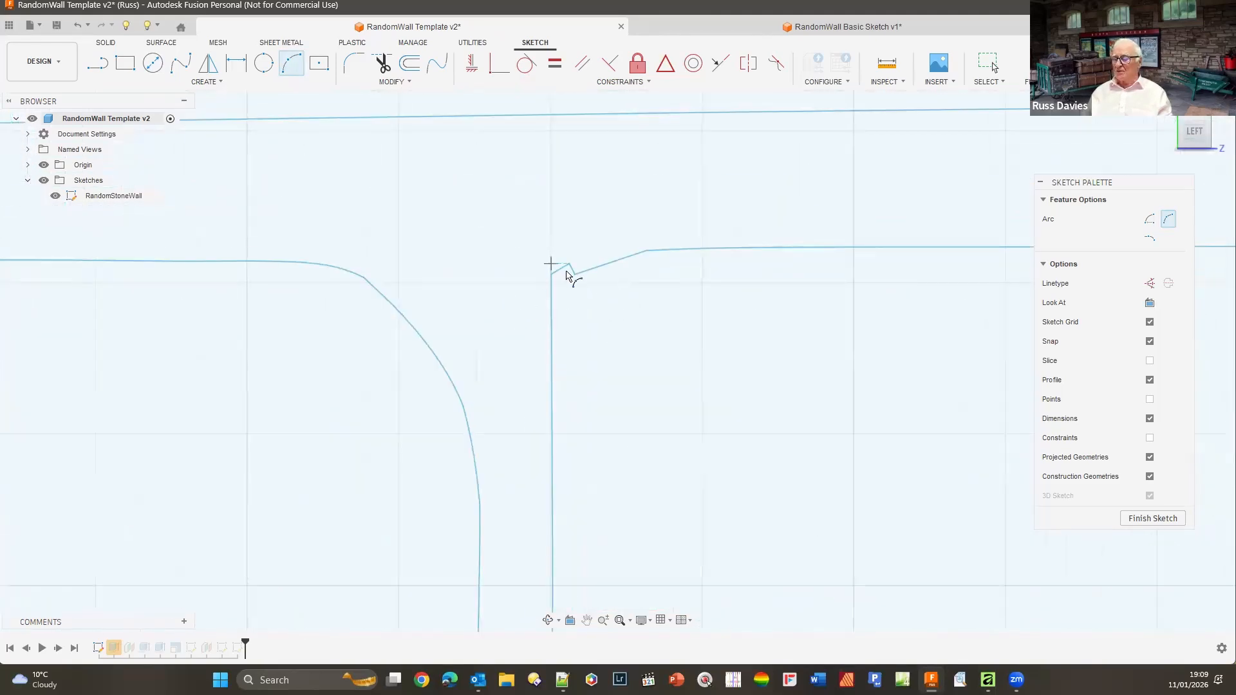
left_click(382, 64)
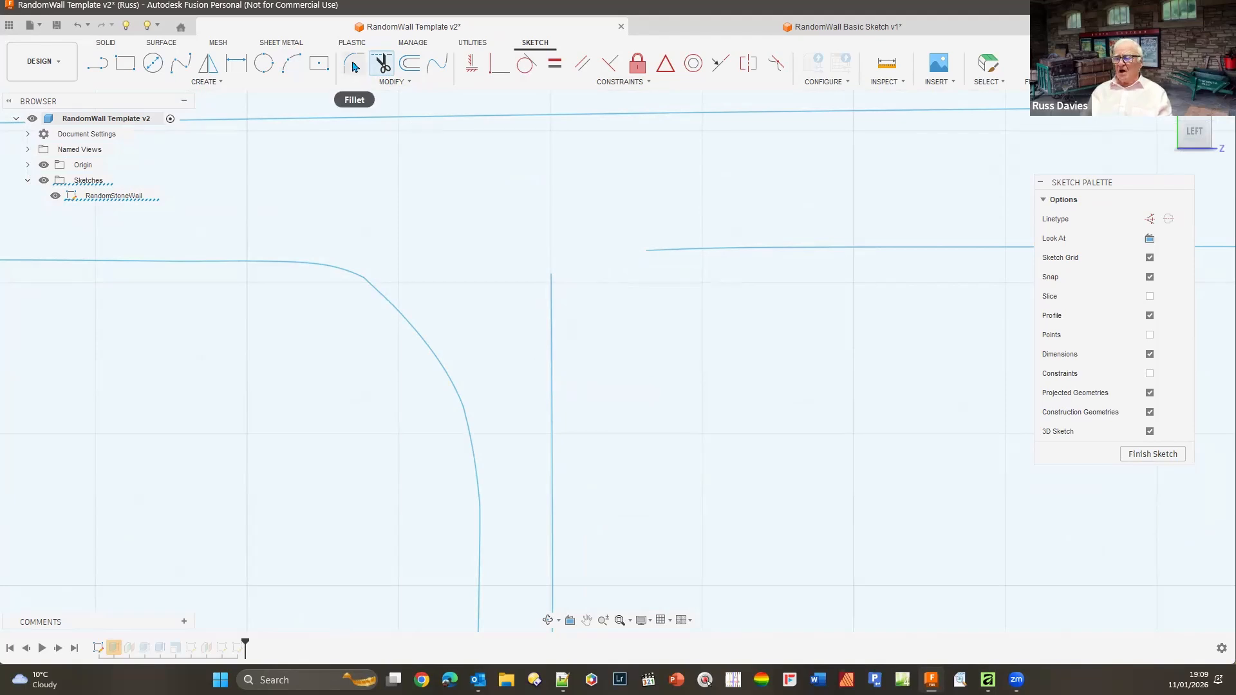
Close the stone's open upper-left corner with a shallow three-point arc between the top edge's end and the vertical edge's upper end
left_click(291, 62)
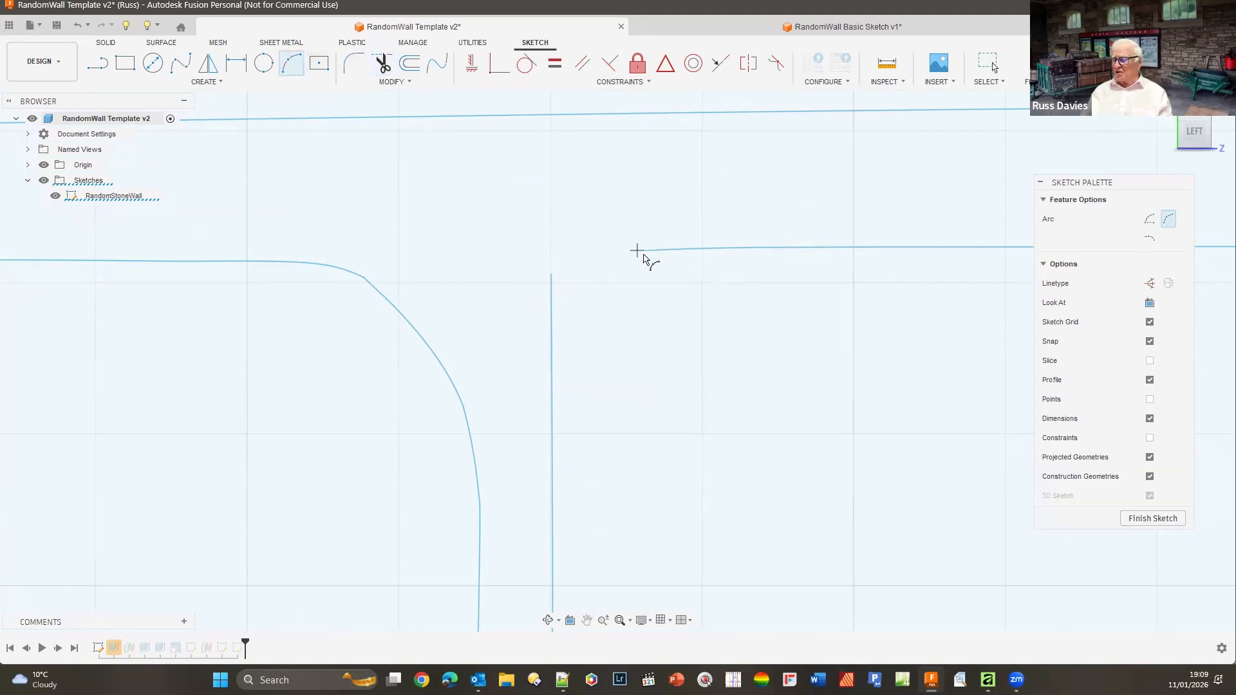
left_click(647, 251)
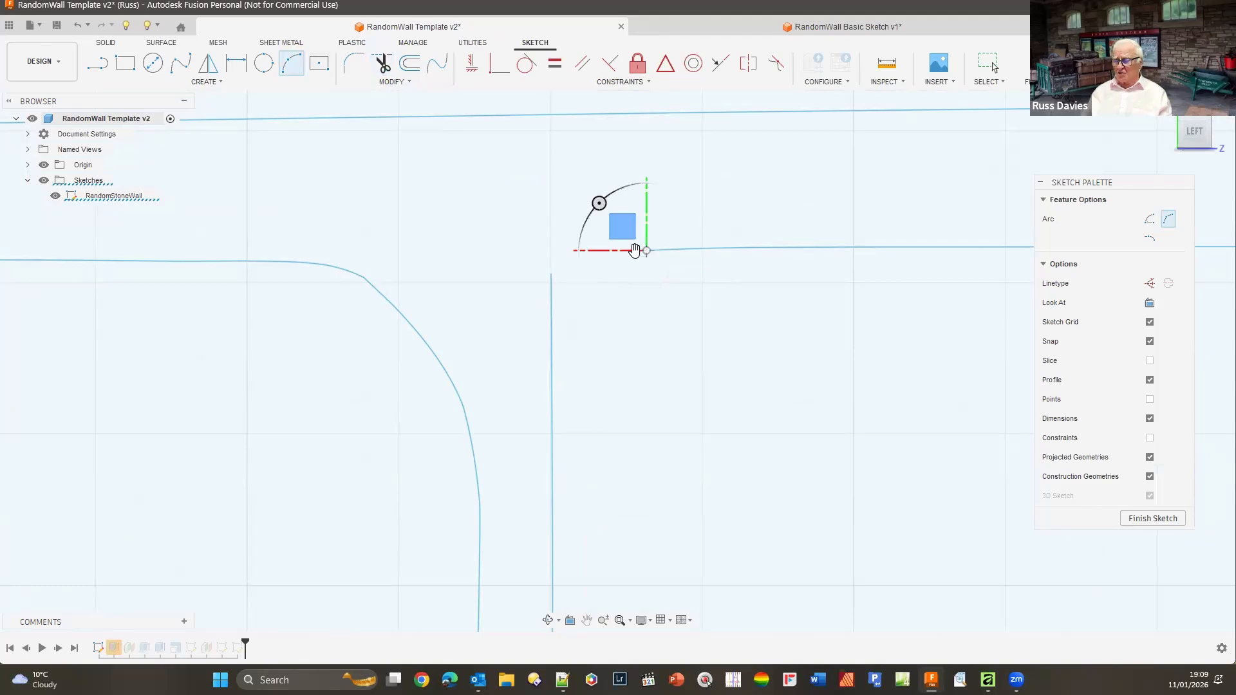
left_click(551, 274)
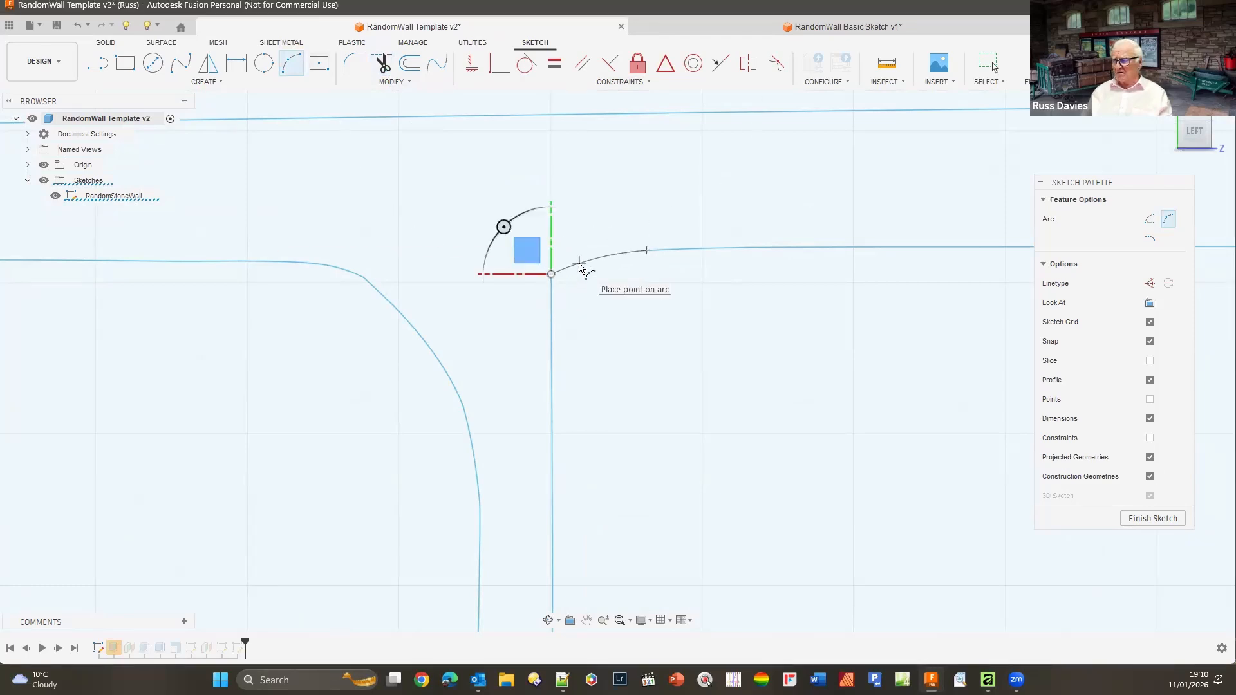
left_click(573, 275)
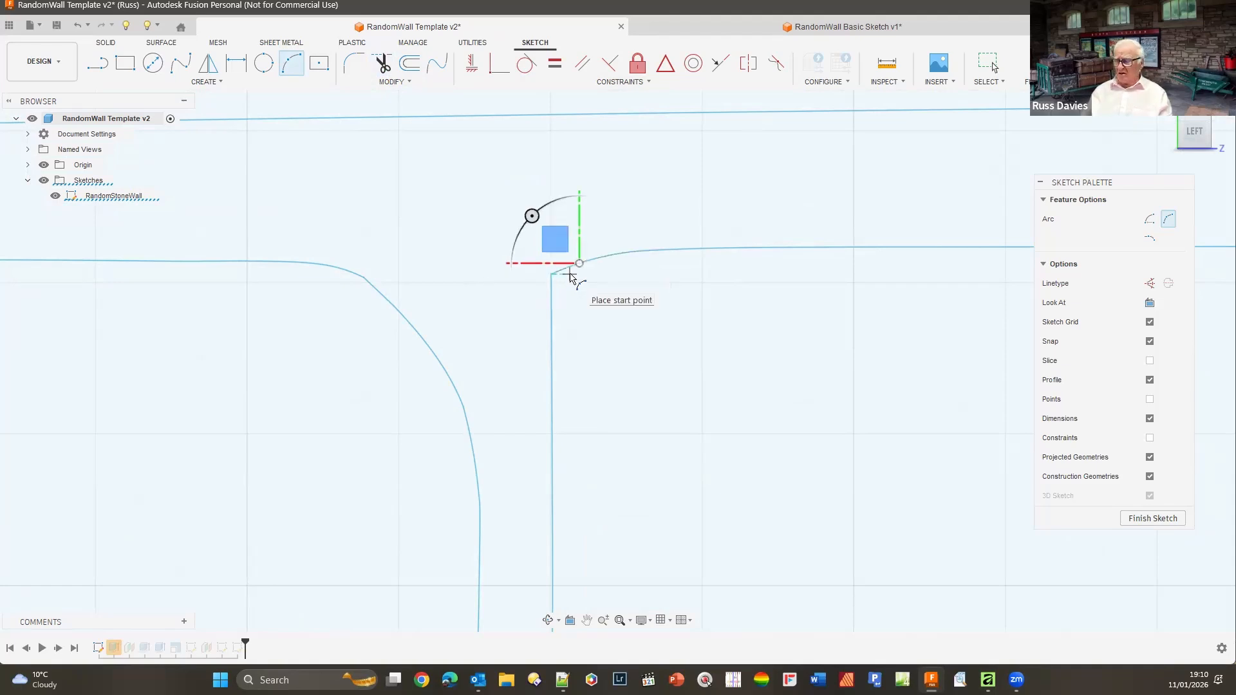
key("Escape")
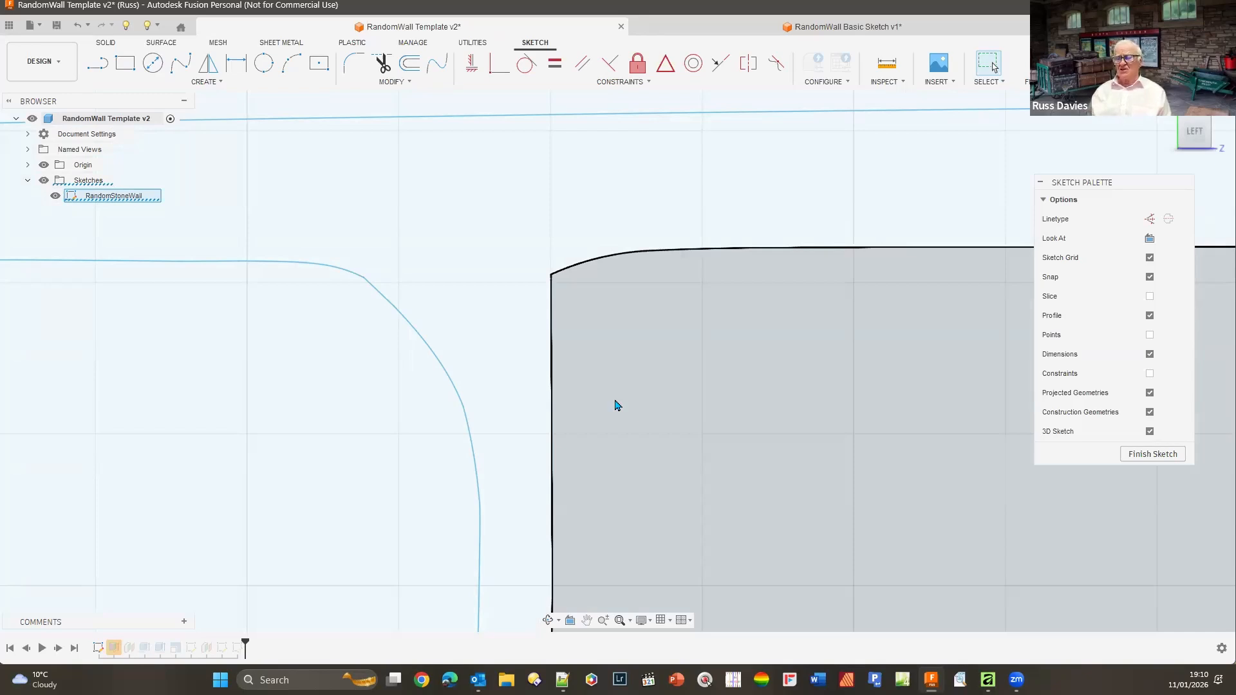
Examine the complete random stone wall sketch, from the reshaped stone out to the full rectangular outline
scroll(615, 405, "down", 6)
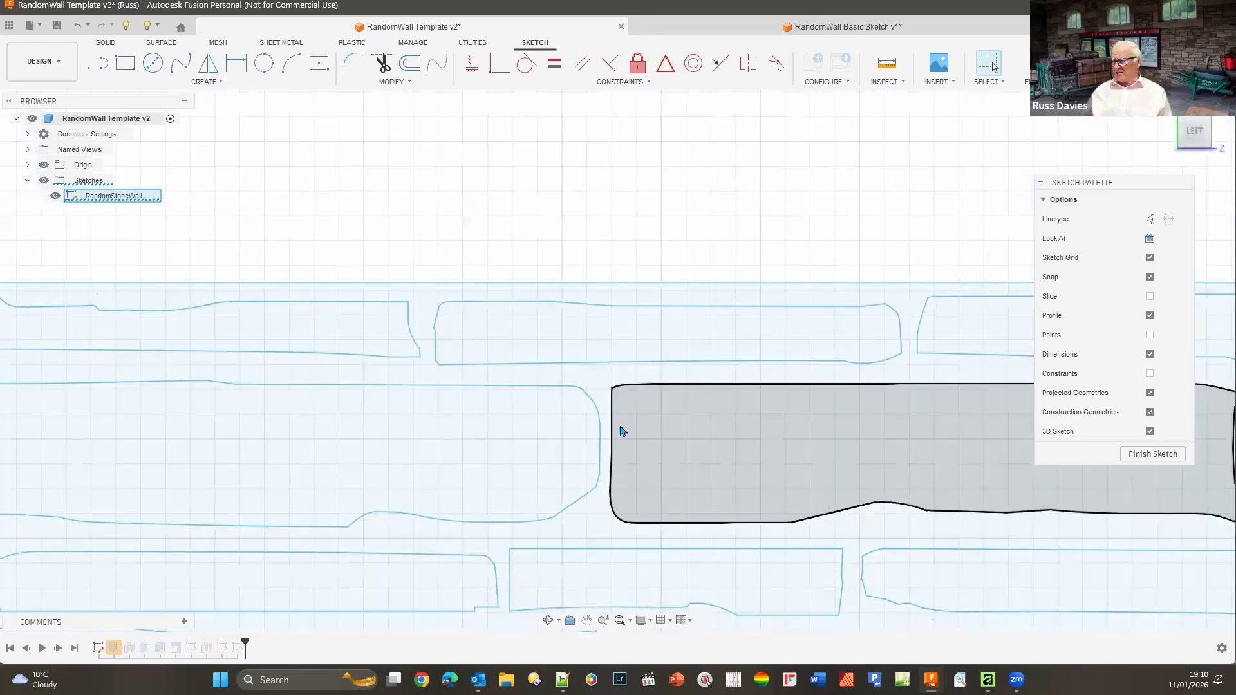
scroll(585, 362, "down", 5)
scroll(464, 350, "down", 2)
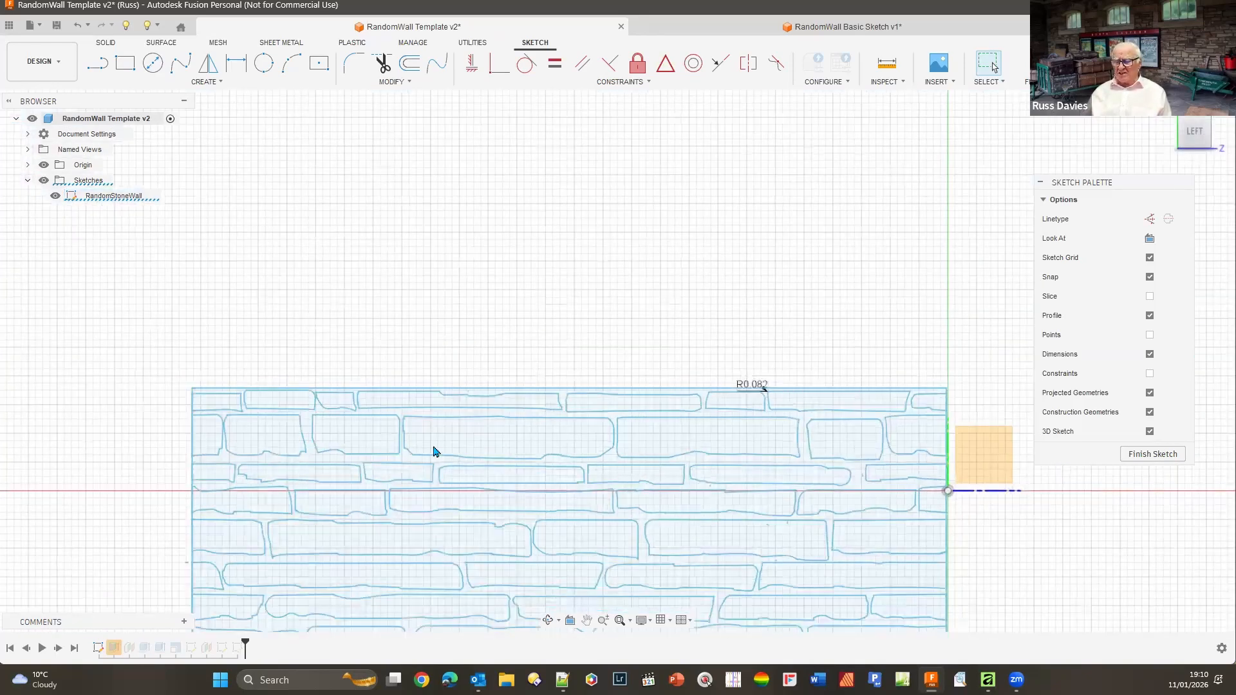
scroll(90, 442, "down", 2)
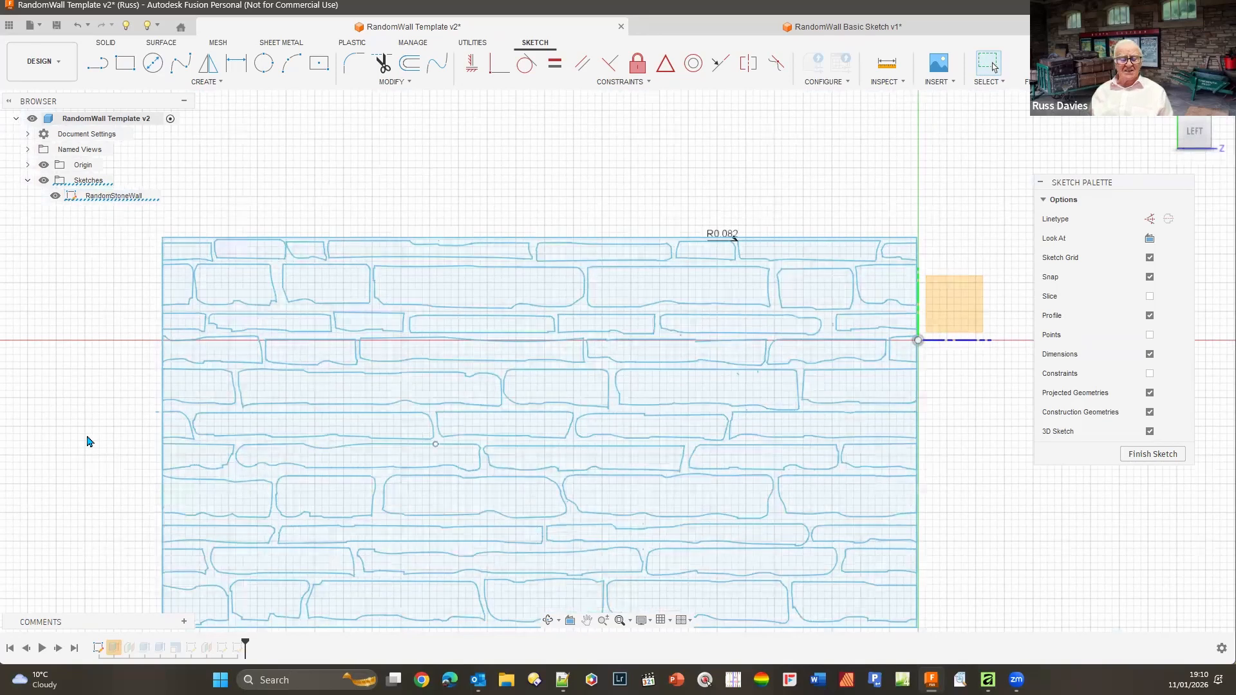
scroll(89, 442, "down", 3)
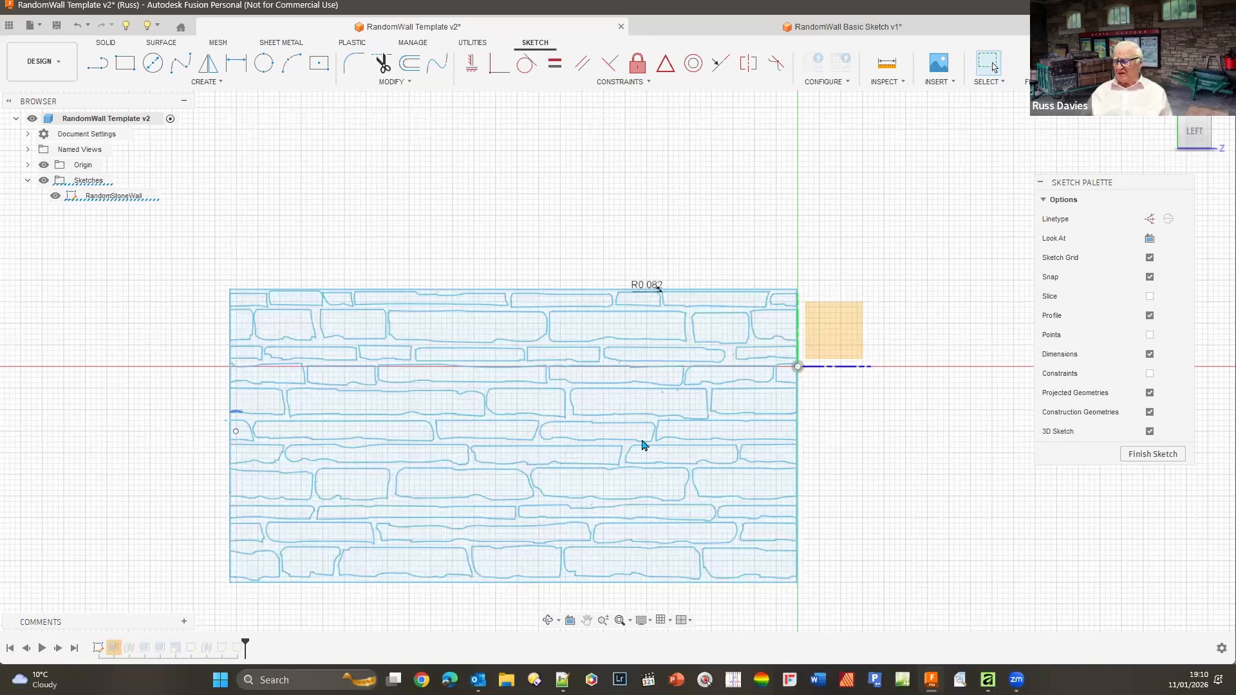
scroll(856, 476, "up", 2)
scroll(863, 492, "down", 1)
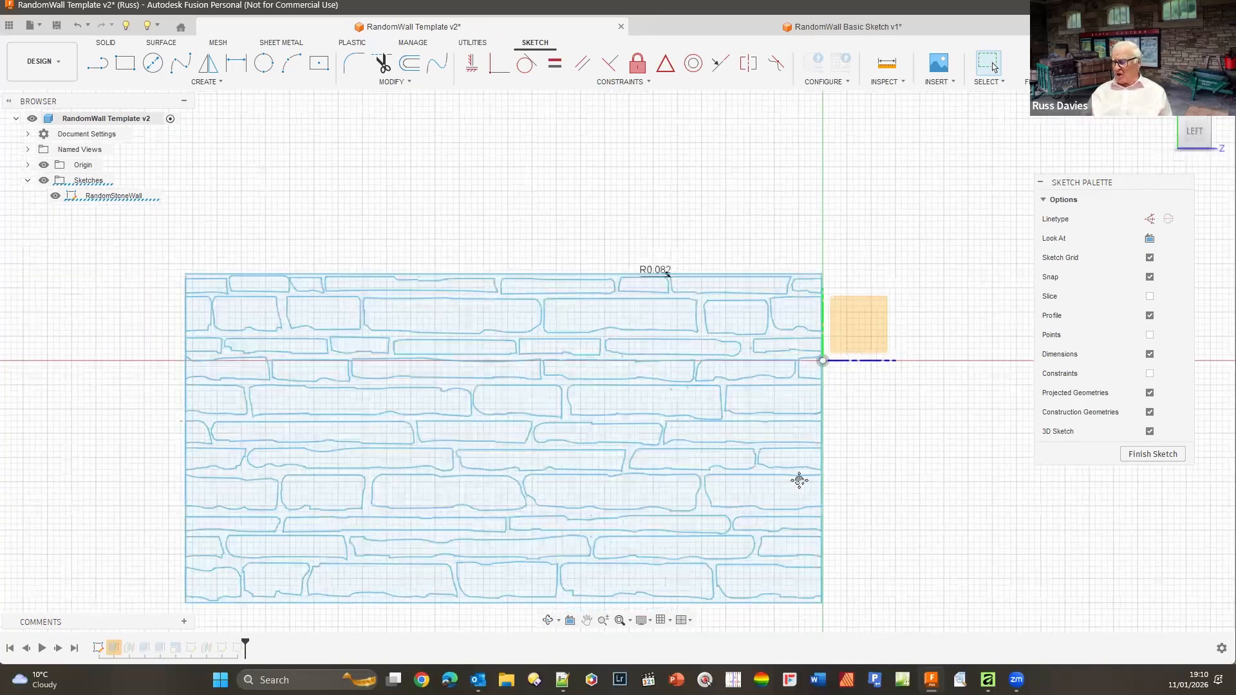
scroll(723, 463, "down", 1)
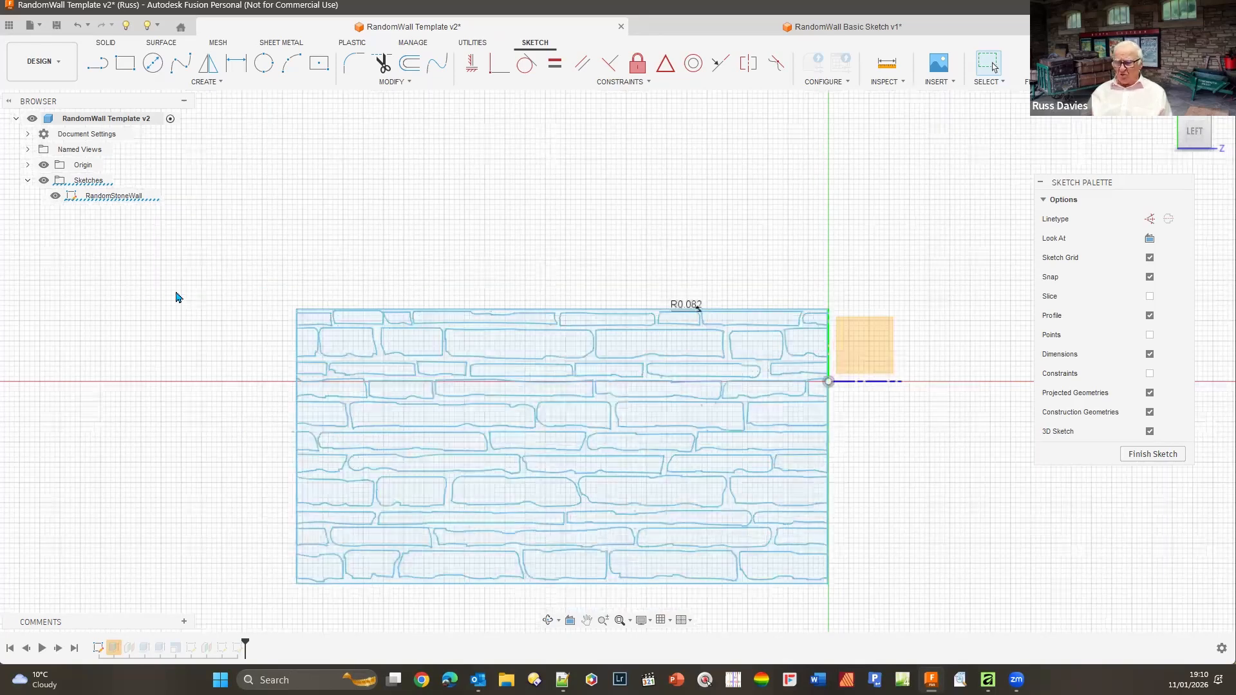
middle_click_drag(702, 288, 584, 278)
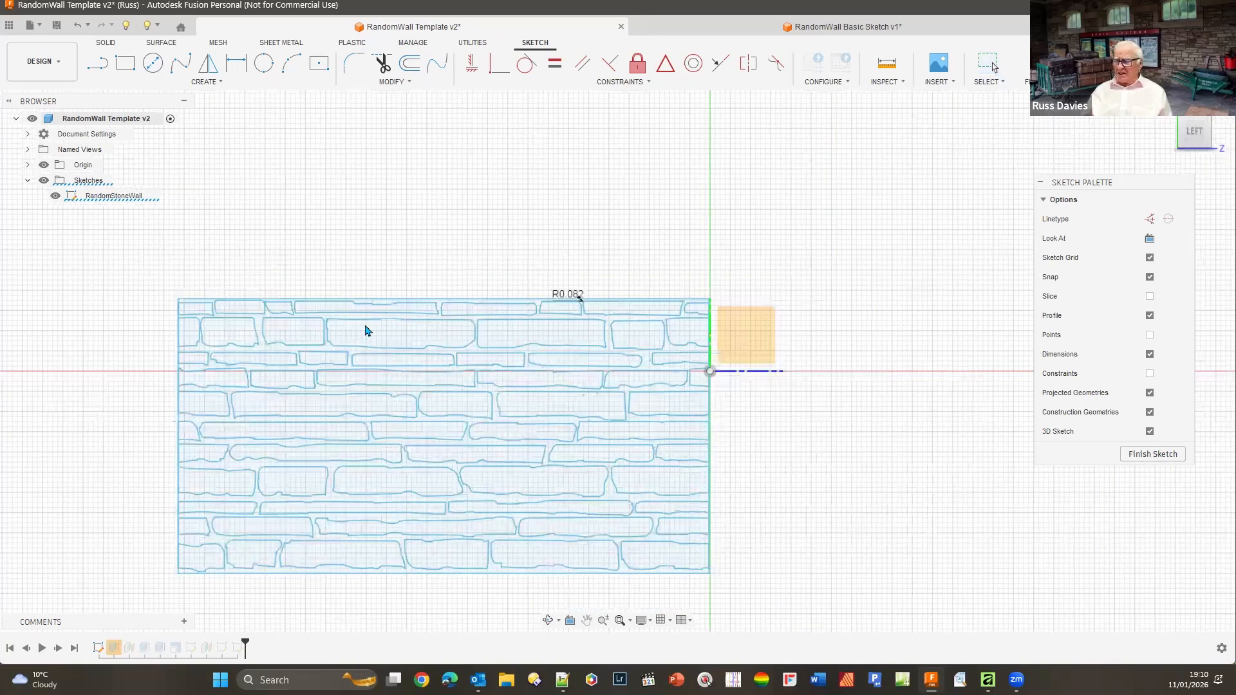
scroll(365, 329, "down", 1)
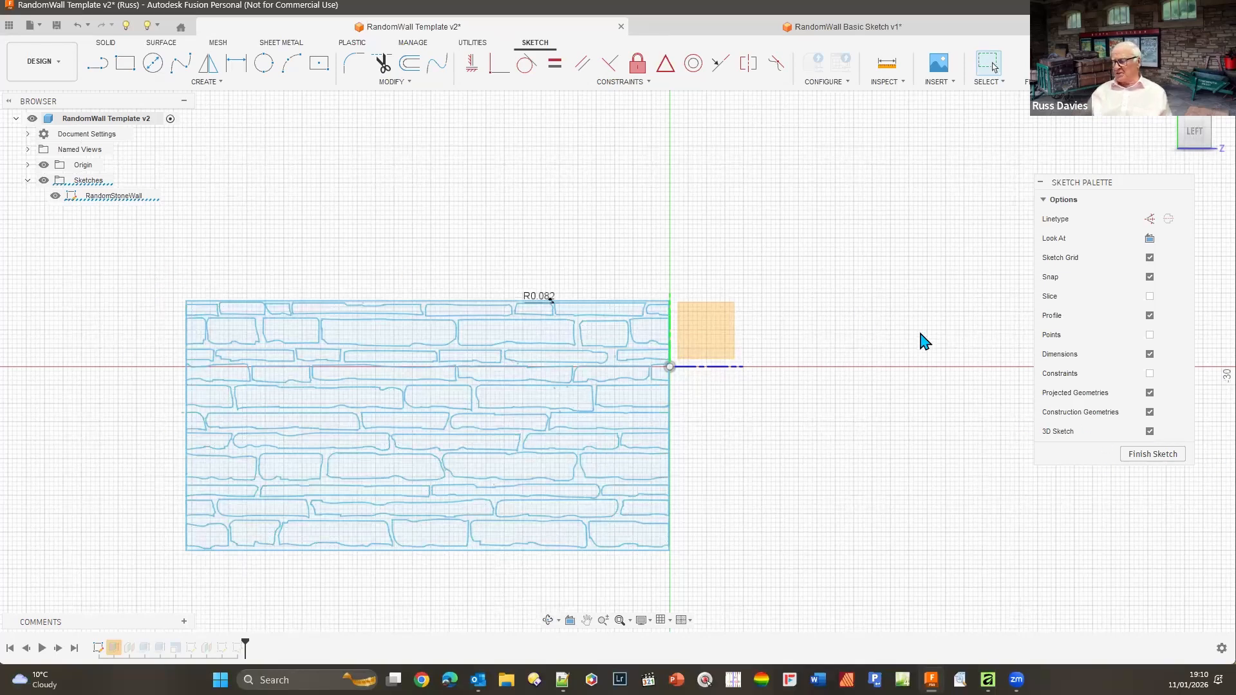
Try to copy the entire random stone wall sketch sideways with Move/Copy, using the Create Copy option
mouse_move(161, 265)
left_mouse_down()
mouse_move(436, 585)
mouse_move(734, 590)
mouse_move(738, 578)
left_mouse_up()
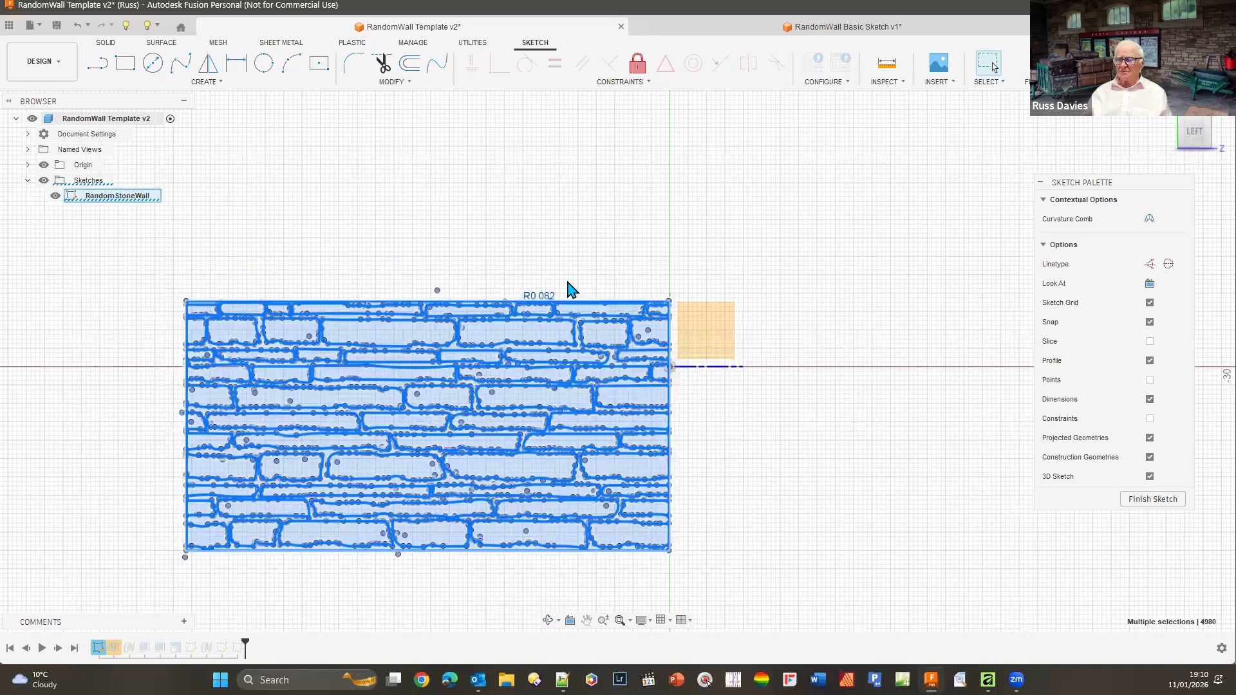
left_click(393, 82)
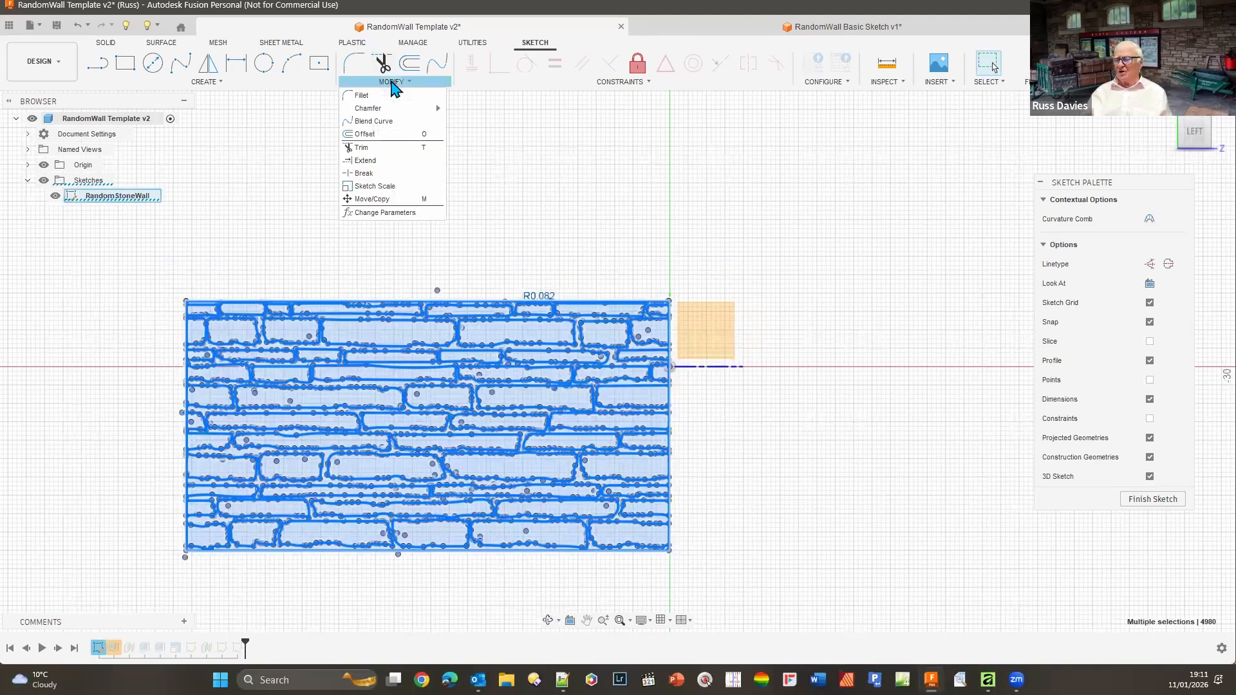
left_click(393, 200)
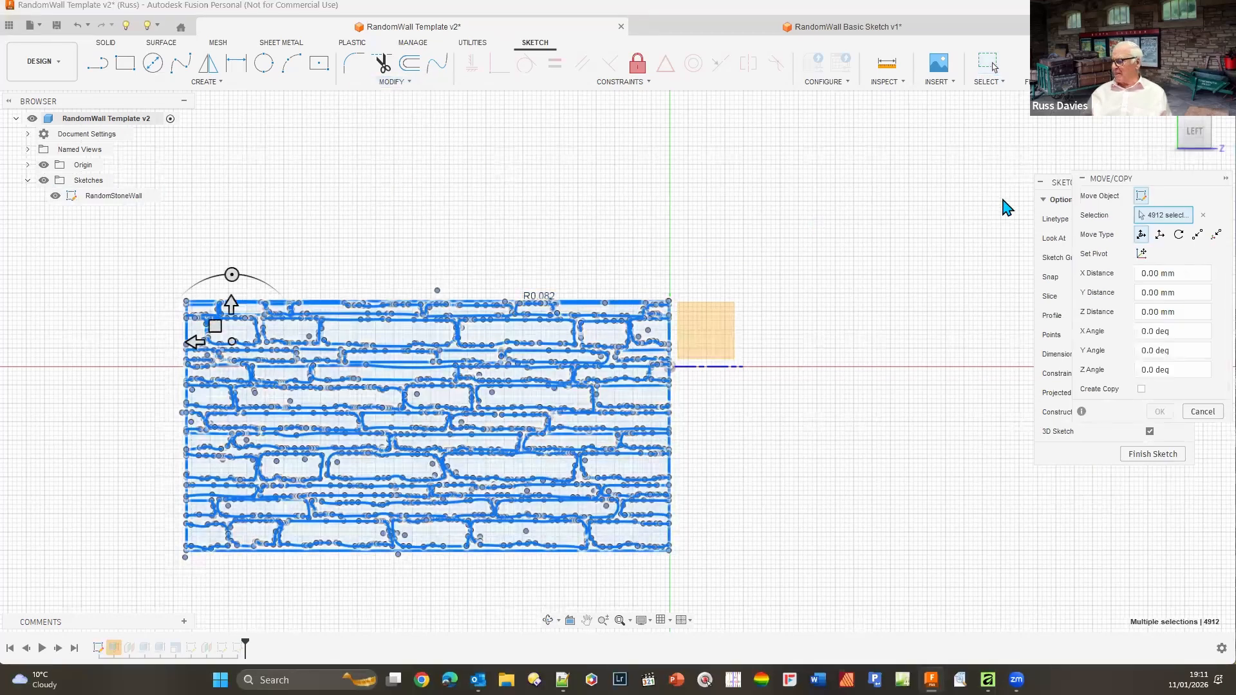
left_click(1141, 390)
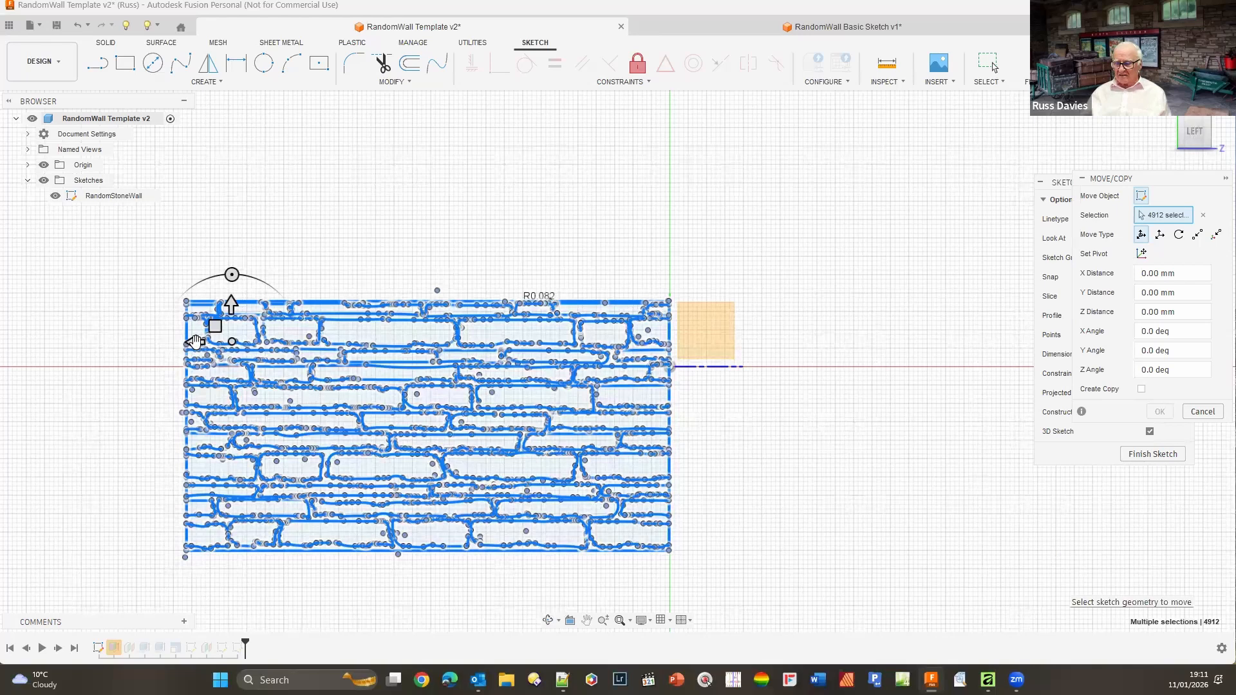
left_click(195, 342)
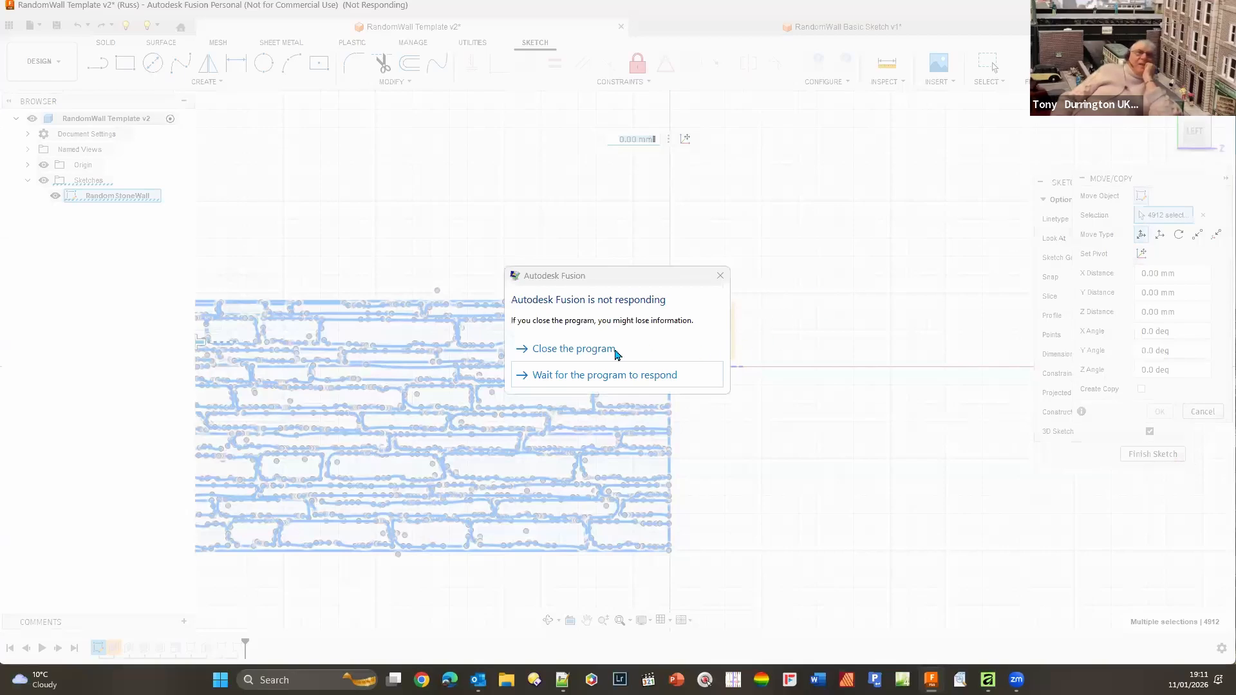
Close the unresponsive Fusion program and switch to its newly started window with an untitled design
left_click(616, 354)
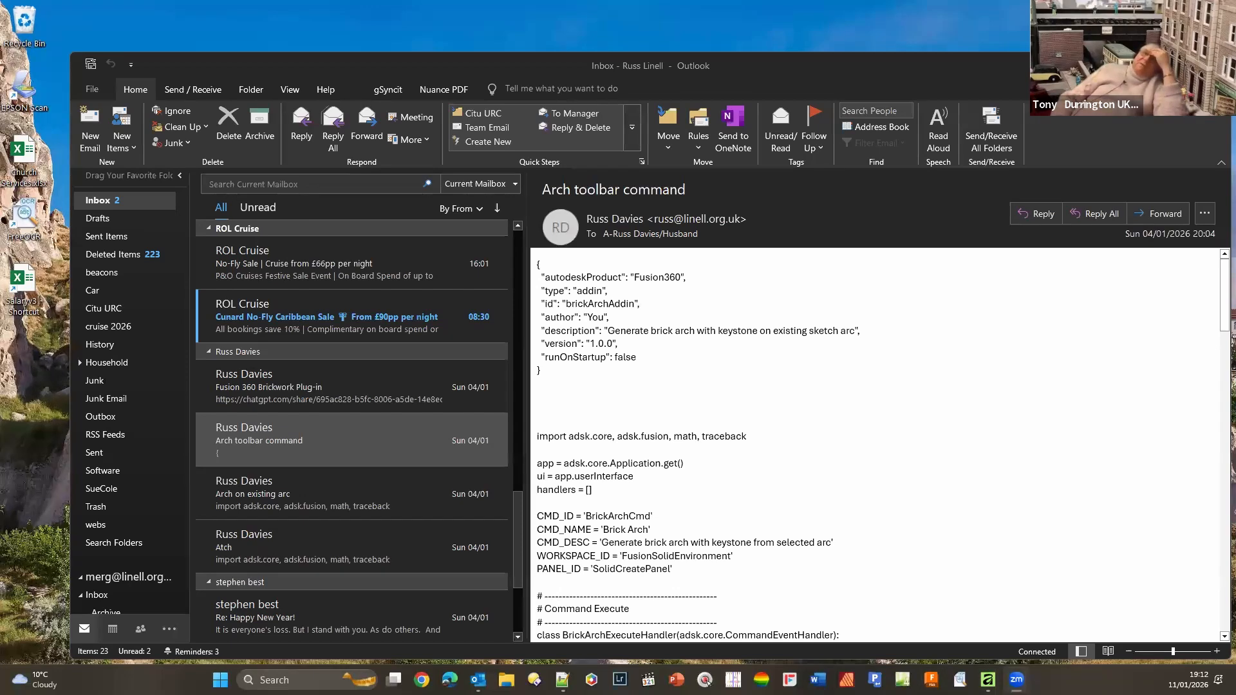
mouse_move(1016, 679)
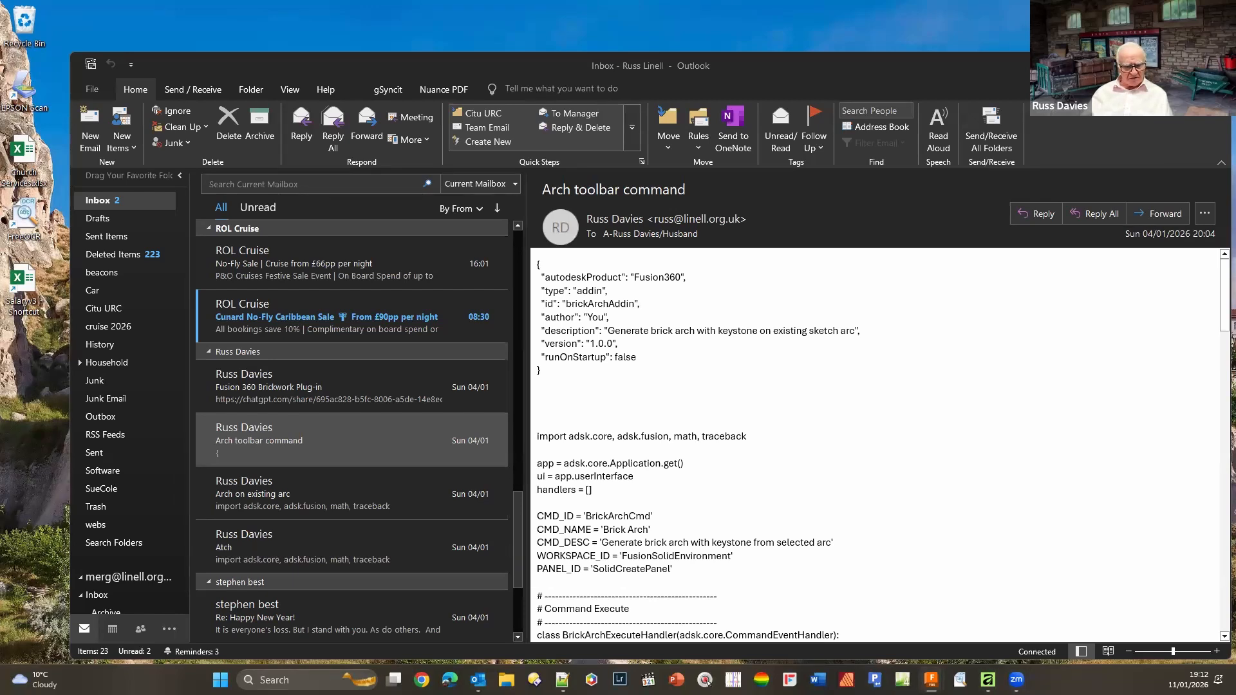
key("alt+Tab")
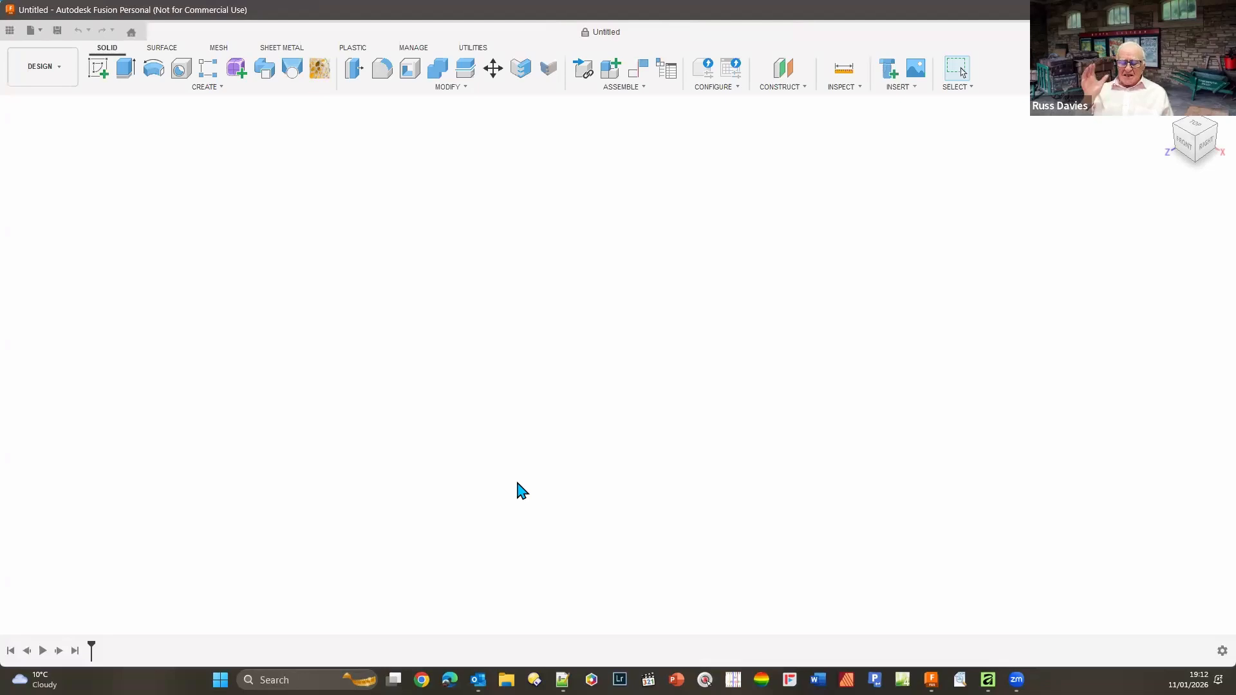